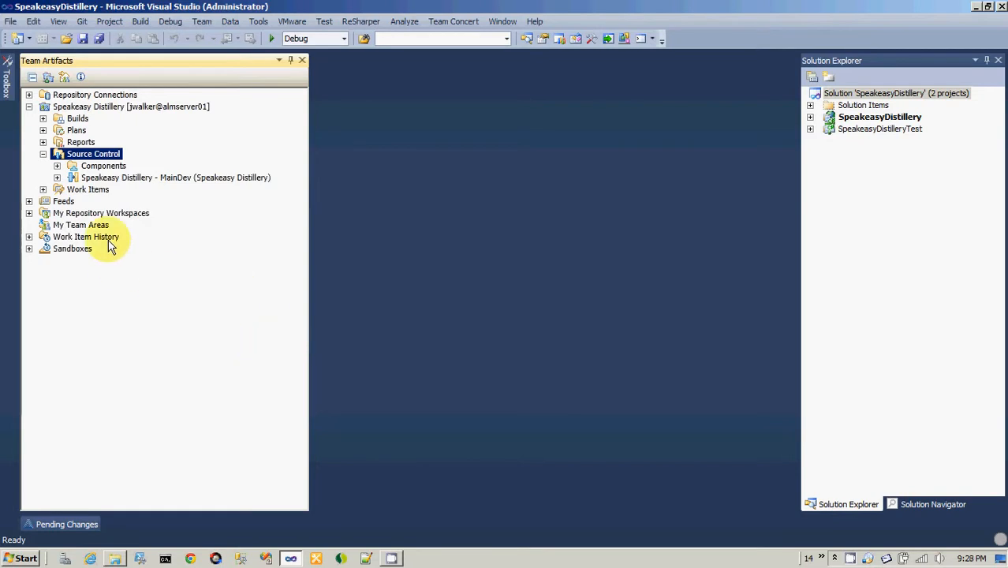
Expand the Speakeasy Distillery - MainDev stream under Source Control and examine its Speakeasy.Core.Interfaces and SpeakeasyDistillery Web components.
left_click(108, 178)
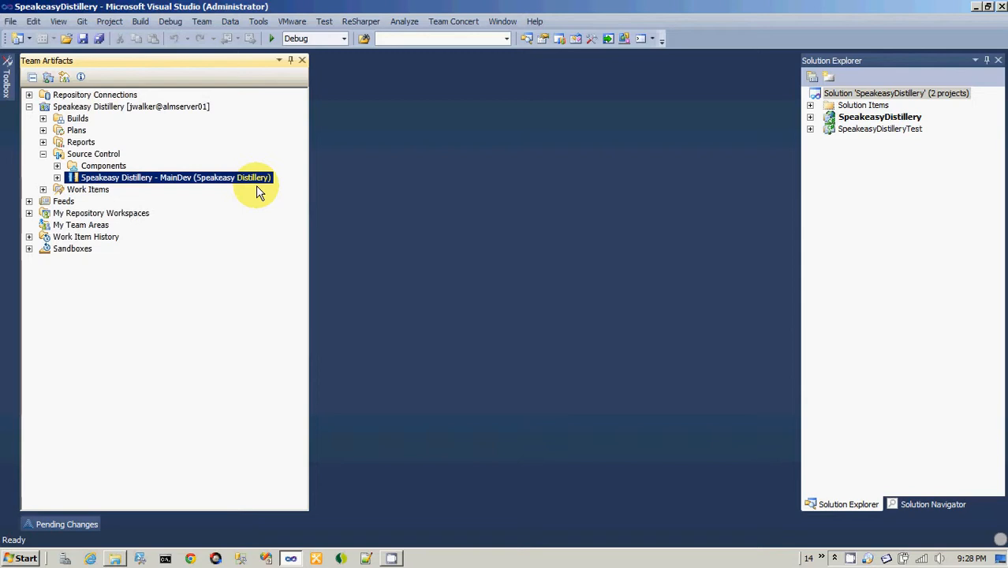
left_click(57, 177)
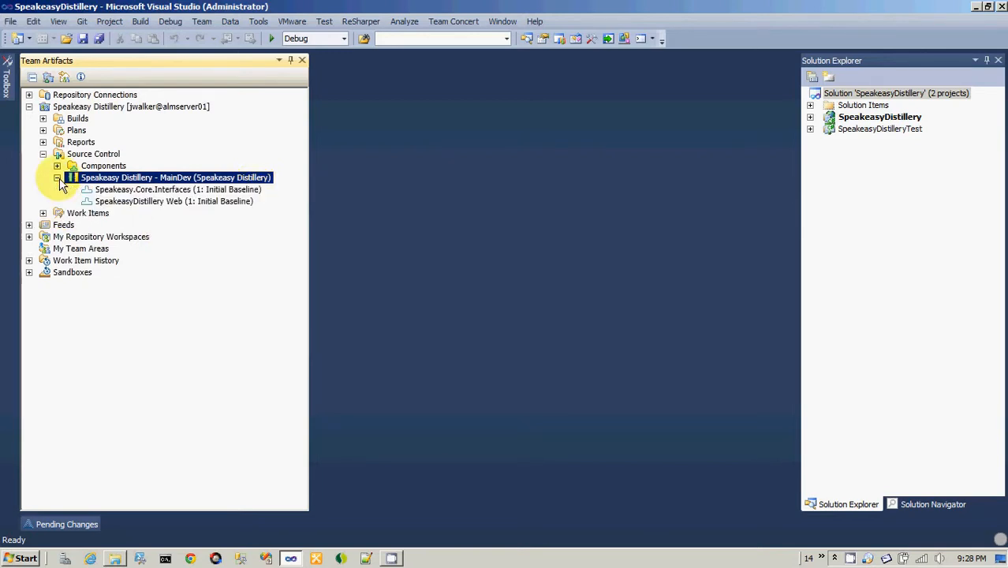
left_click(183, 195)
left_click(183, 202)
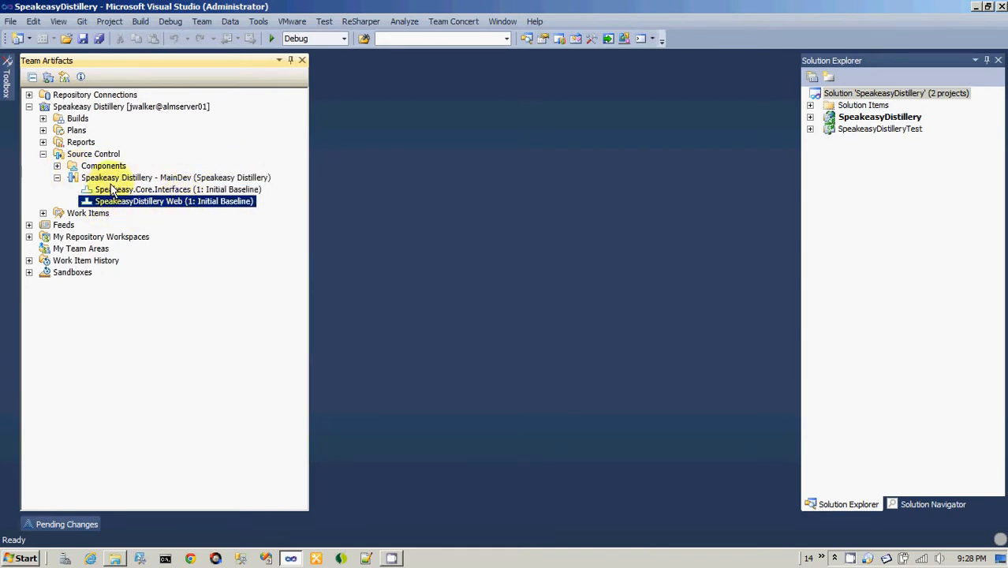
left_click(111, 180)
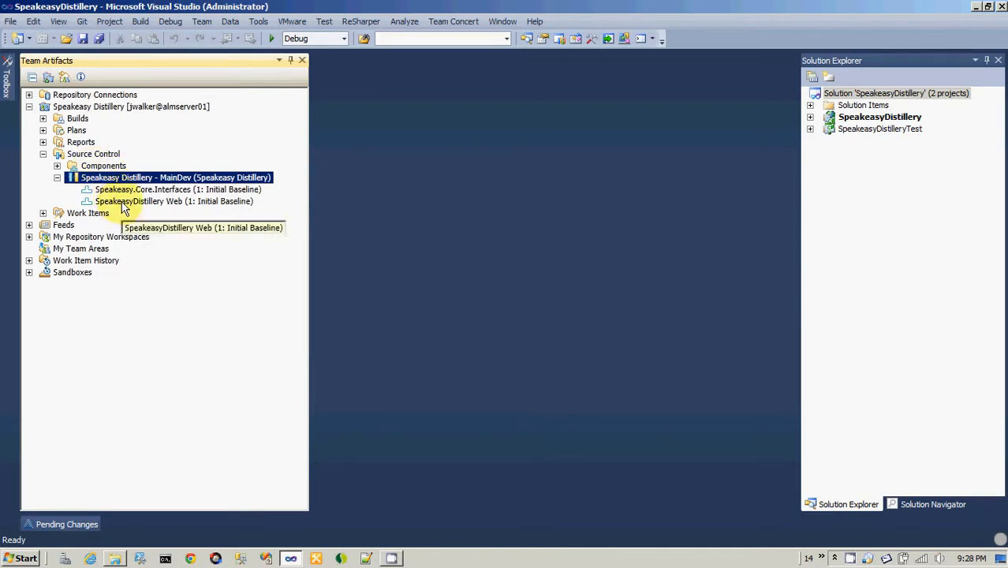
left_click(124, 202)
left_click(130, 190)
left_click(133, 203)
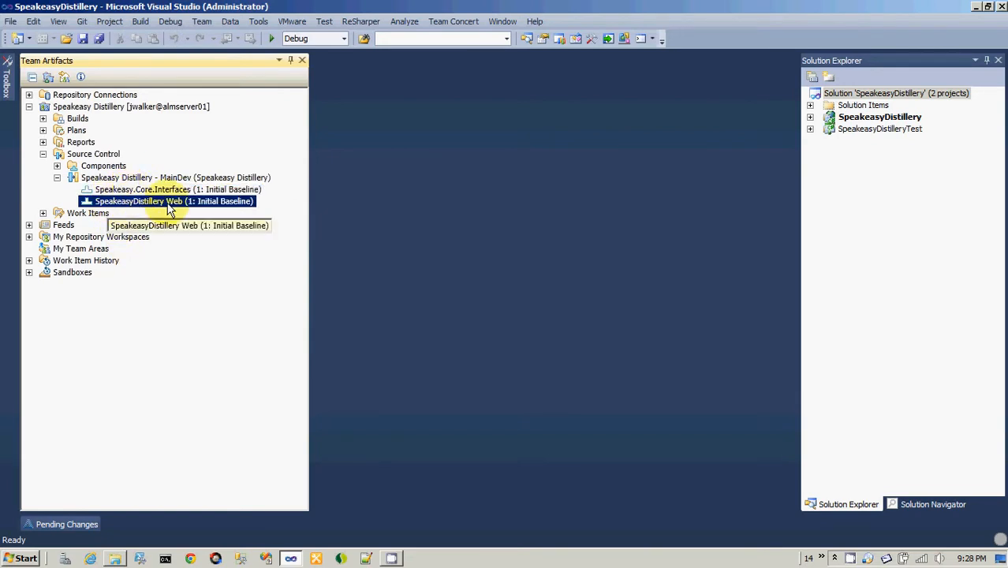
left_click(193, 189)
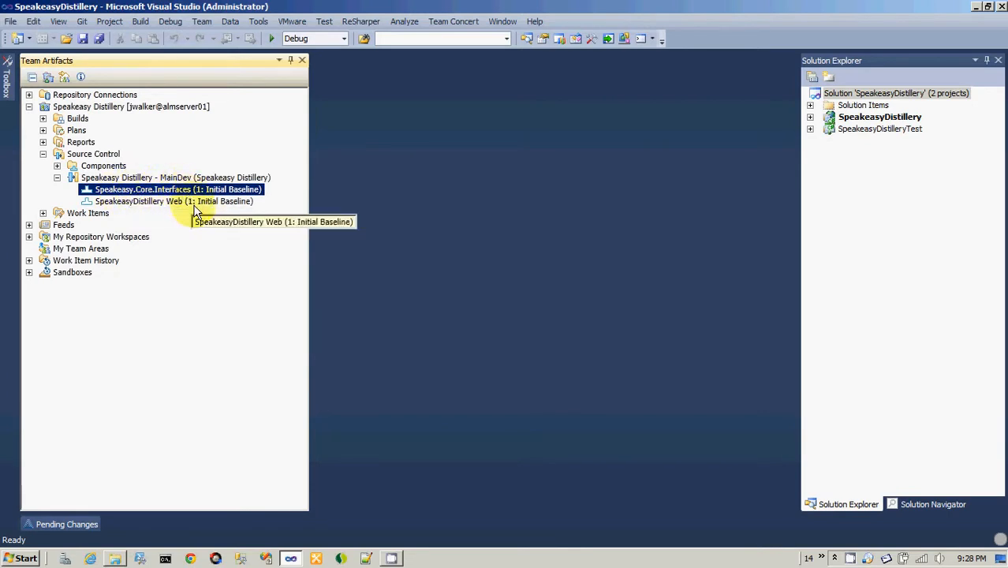
left_click(197, 201)
left_click(197, 190)
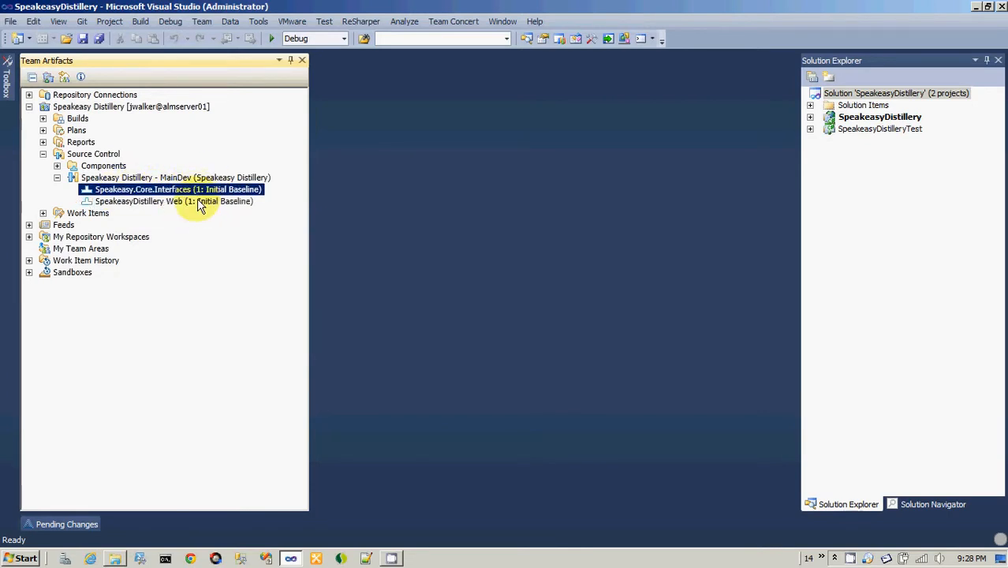
left_click(199, 203)
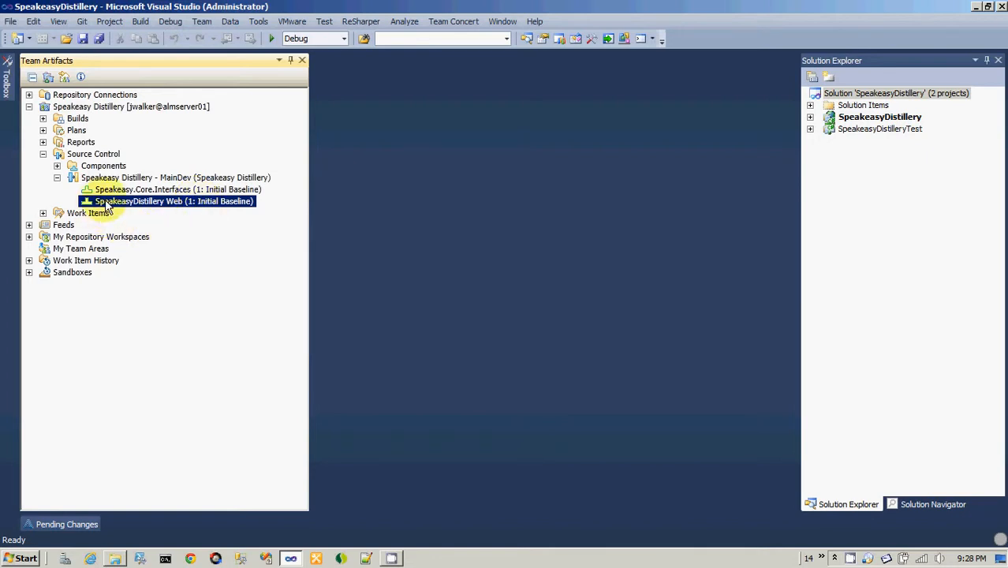
Compare the SpeakeasyDistillery solution with the components of the MainDev stream.
left_click(846, 94)
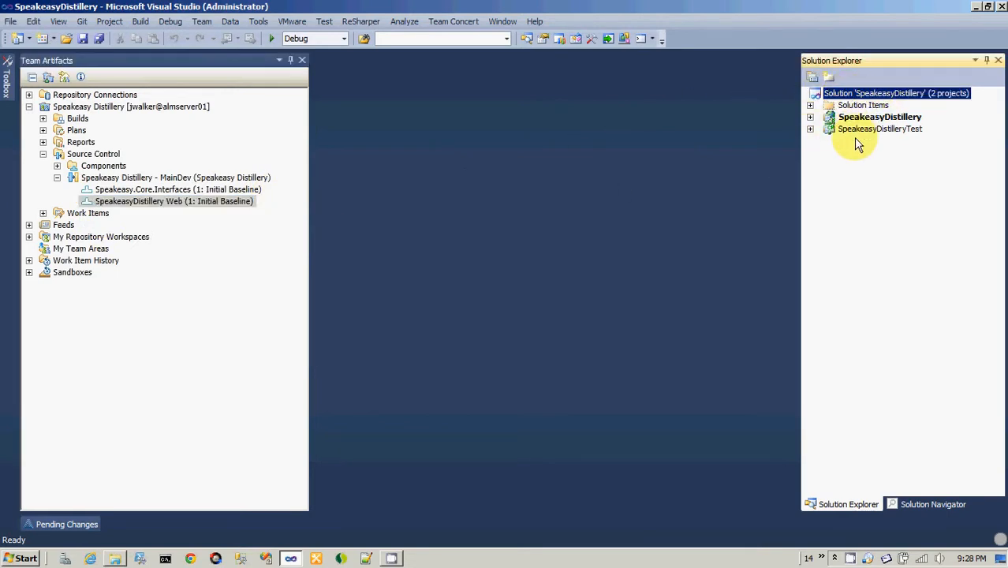
left_click(115, 202)
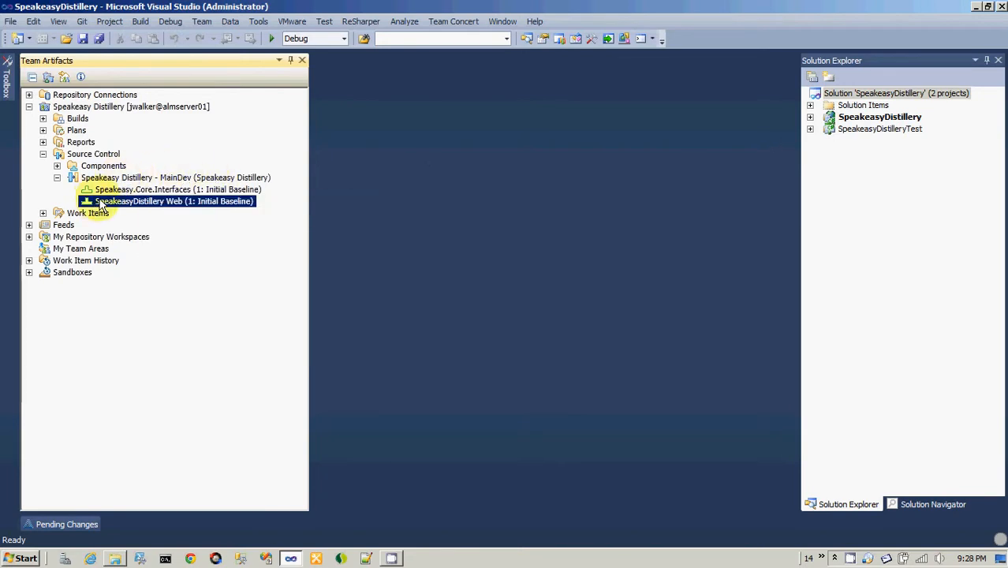
left_click(88, 177)
left_click(142, 191)
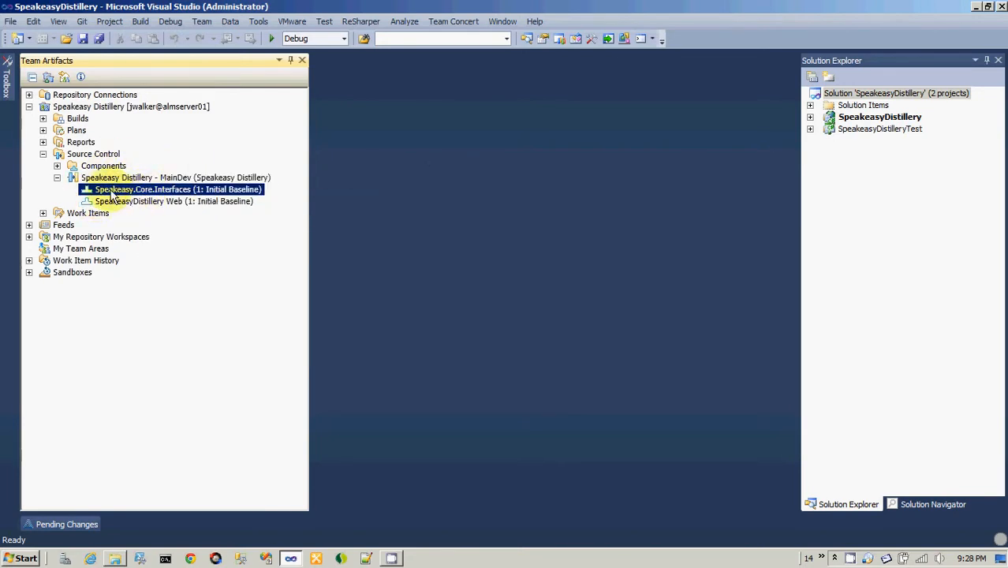
left_click(176, 201)
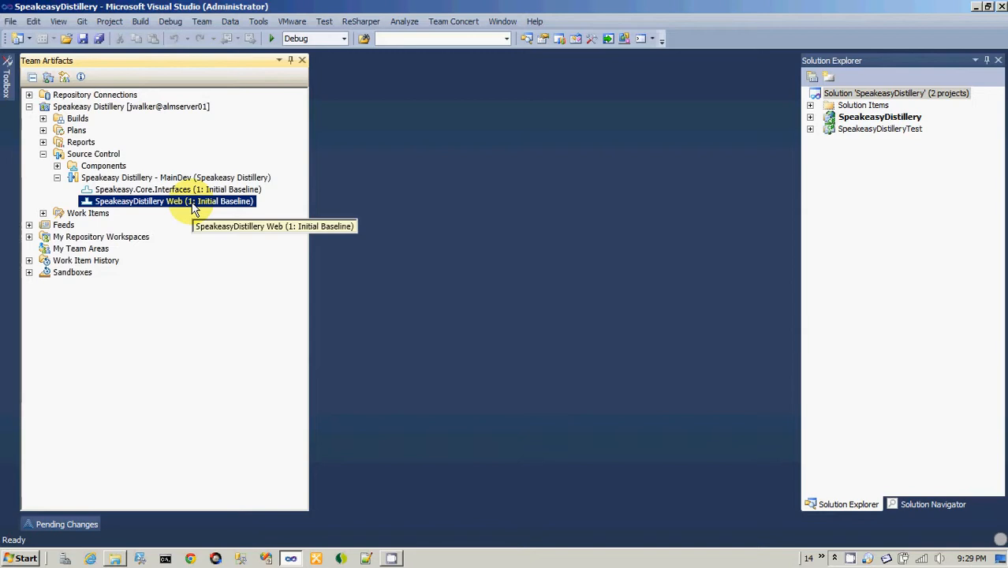
left_click(172, 190)
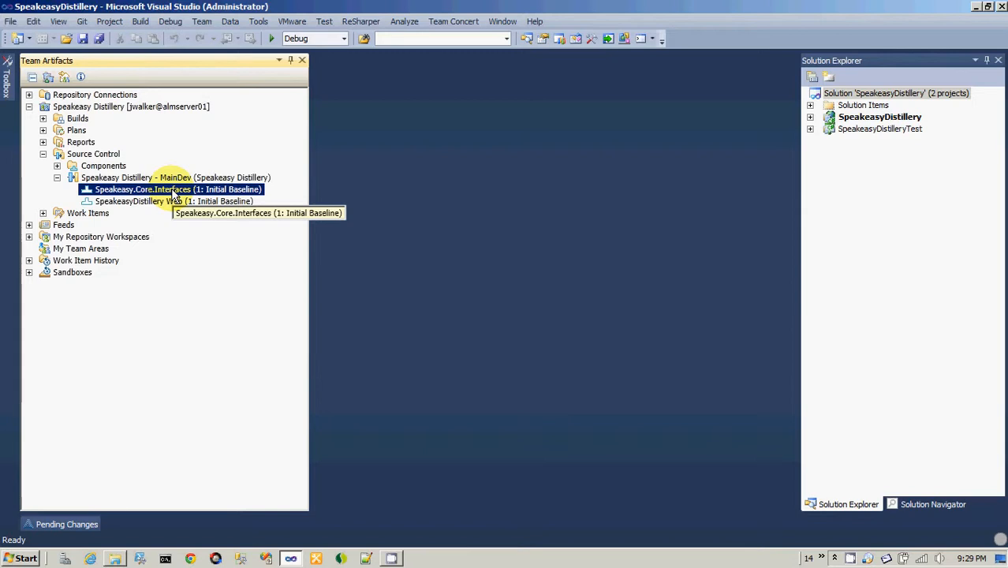
left_click(90, 178)
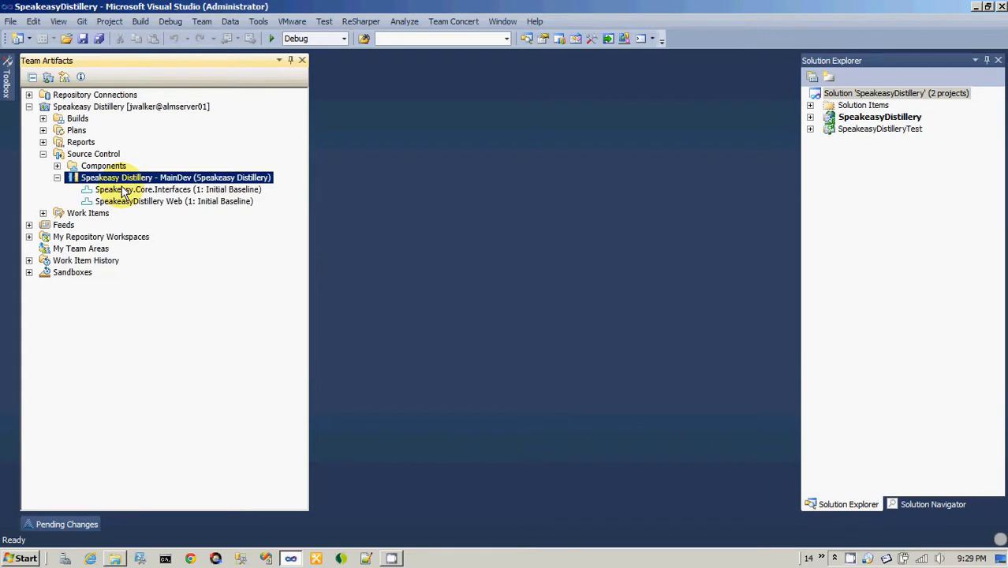
left_click(844, 93)
left_click(894, 92)
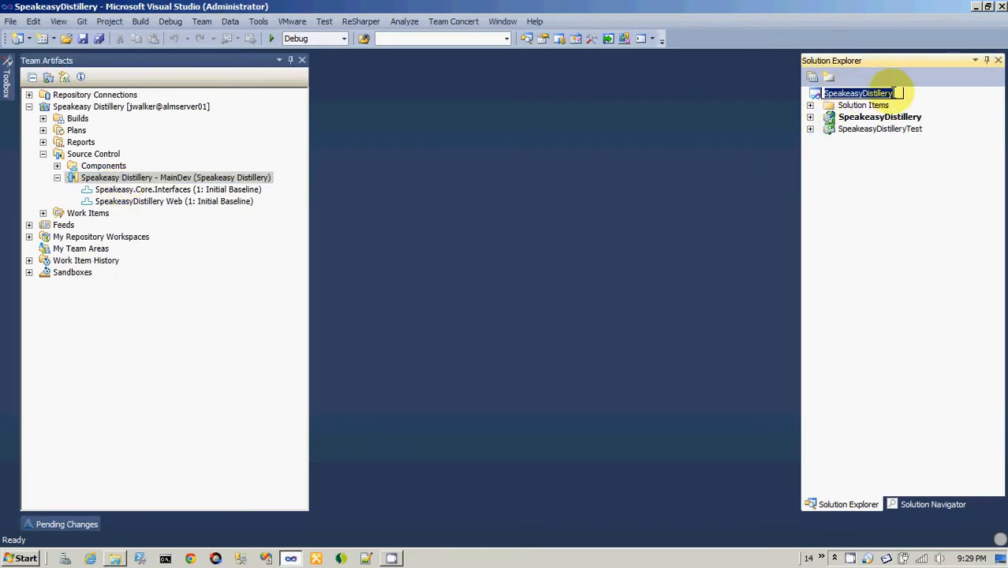
left_click(848, 152)
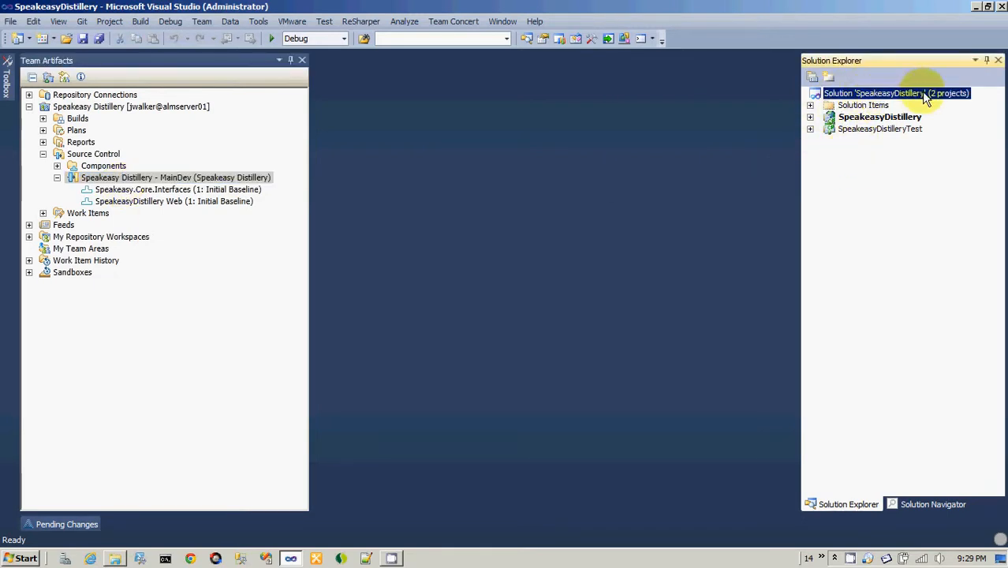
left_click(177, 202)
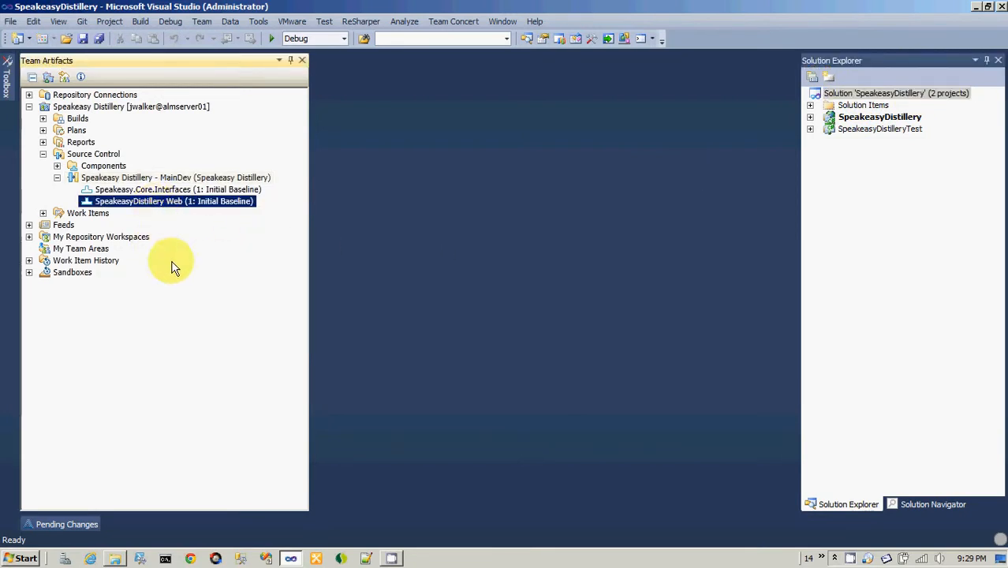
Create and load repository workspace "Speakeasy Distillery - MainDev Workspace" from the MainDev stream, including Speakeasy.Core.Interfaces and SpeakeasyDistillery Web.
left_click(57, 178)
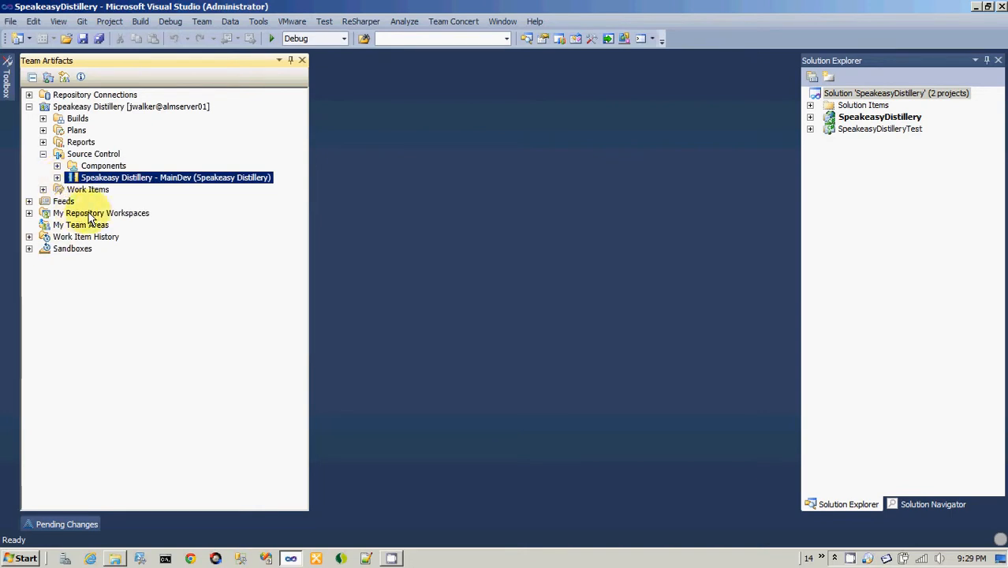
right_click(141, 182)
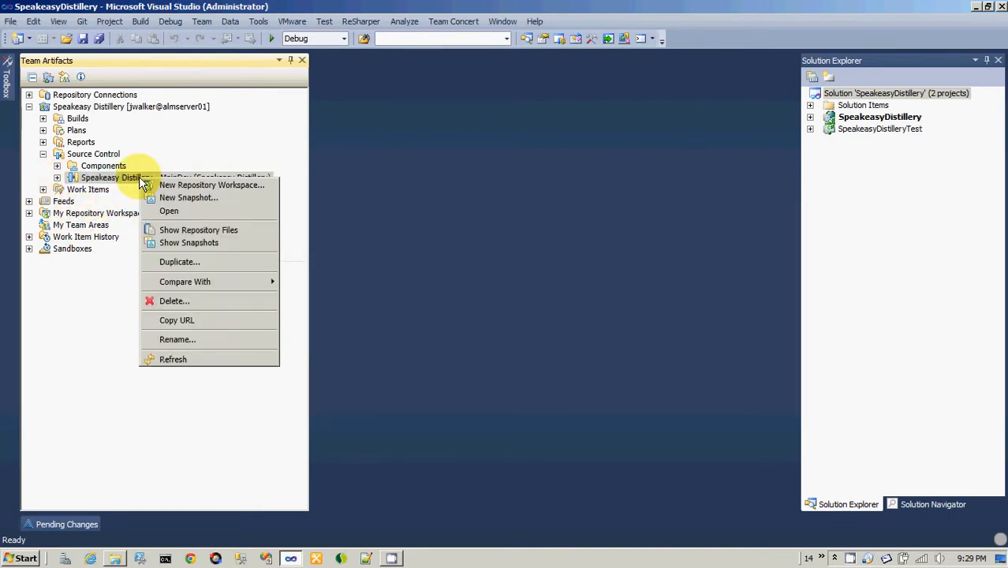
left_click(229, 188)
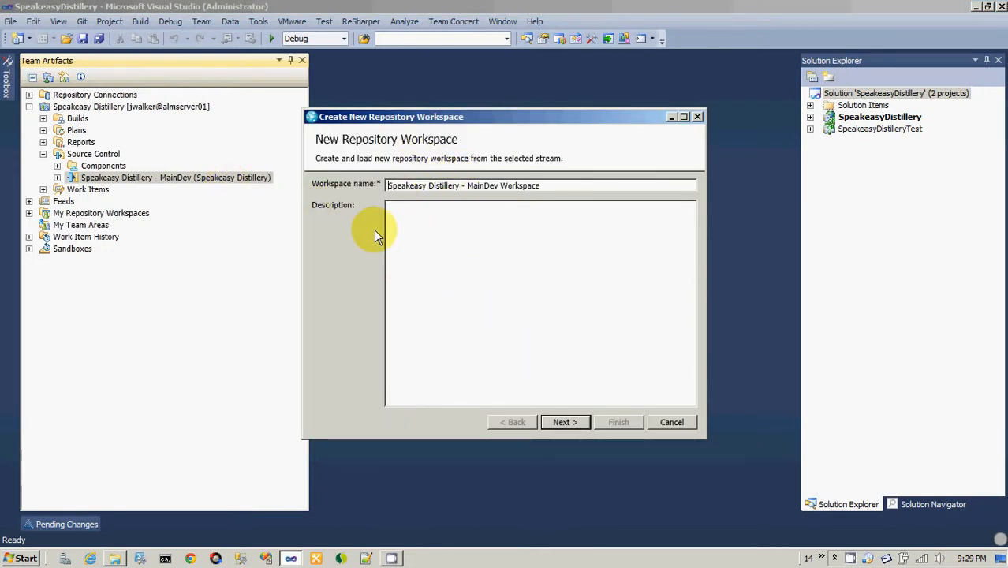
left_click(509, 349)
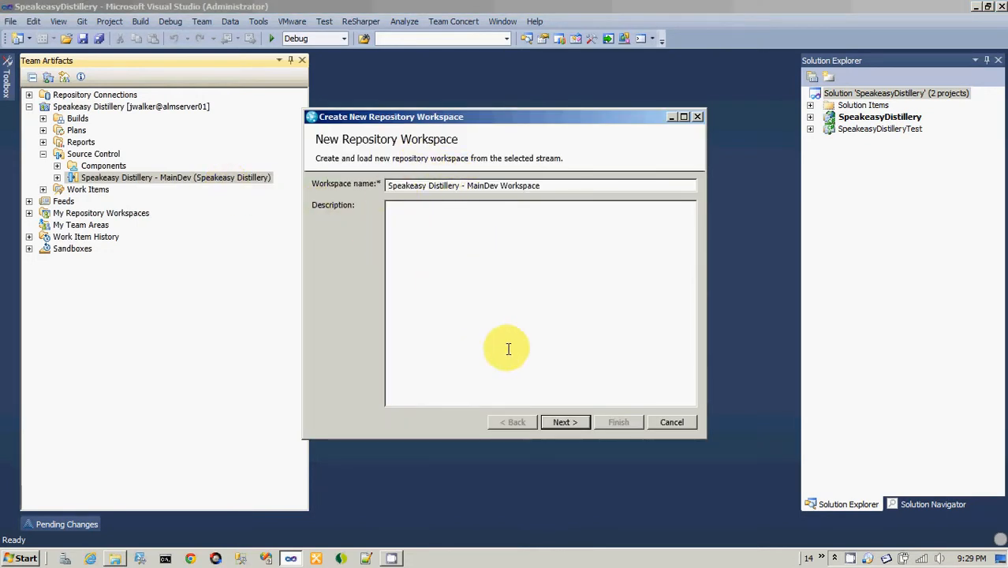
left_click(562, 423)
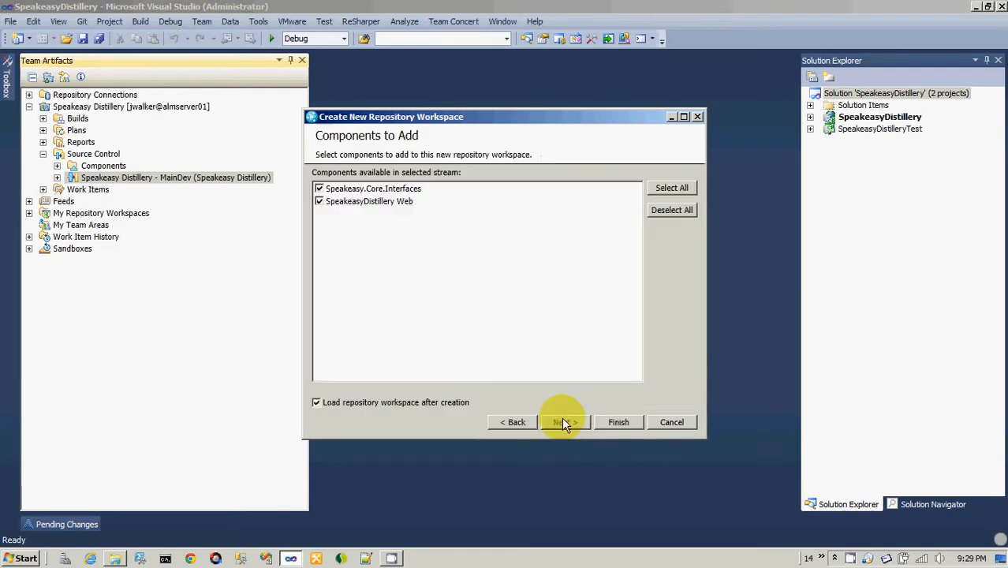
left_click(607, 424)
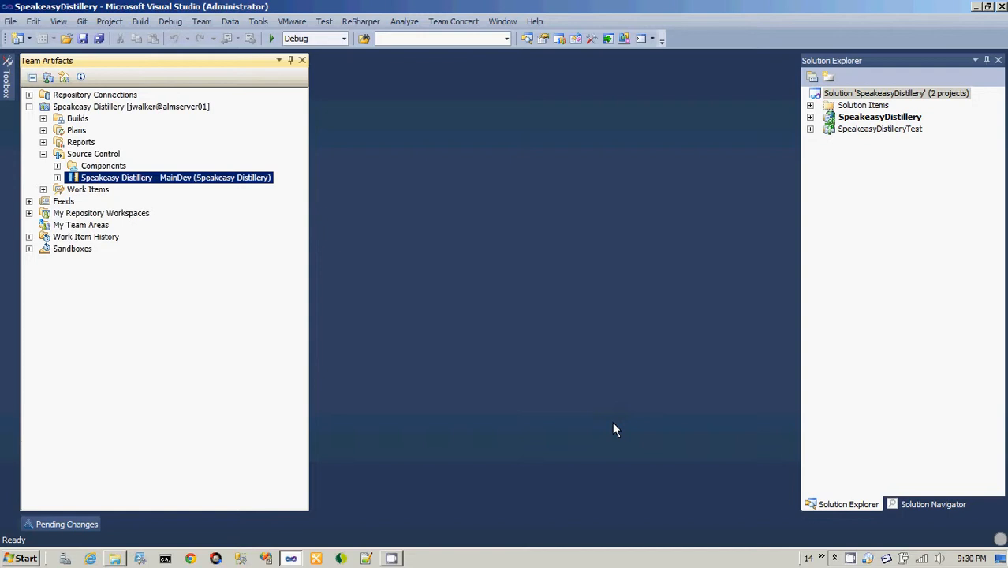
Collapse the Speakeasy Distillery project area and locate the Speakeasy Distillery - MainDev Workspace under My Repository Workspaces.
left_click(93, 214)
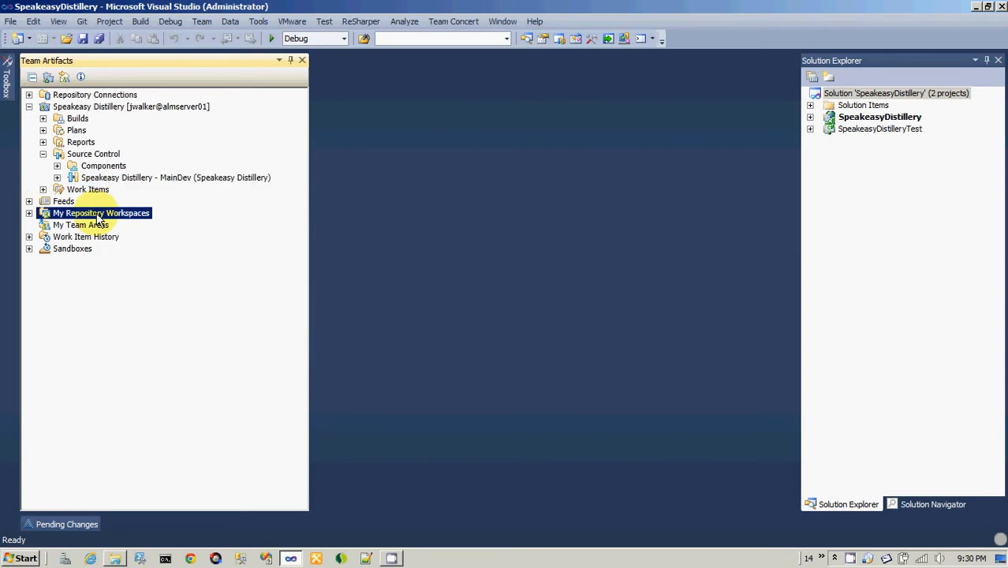
left_click(42, 154)
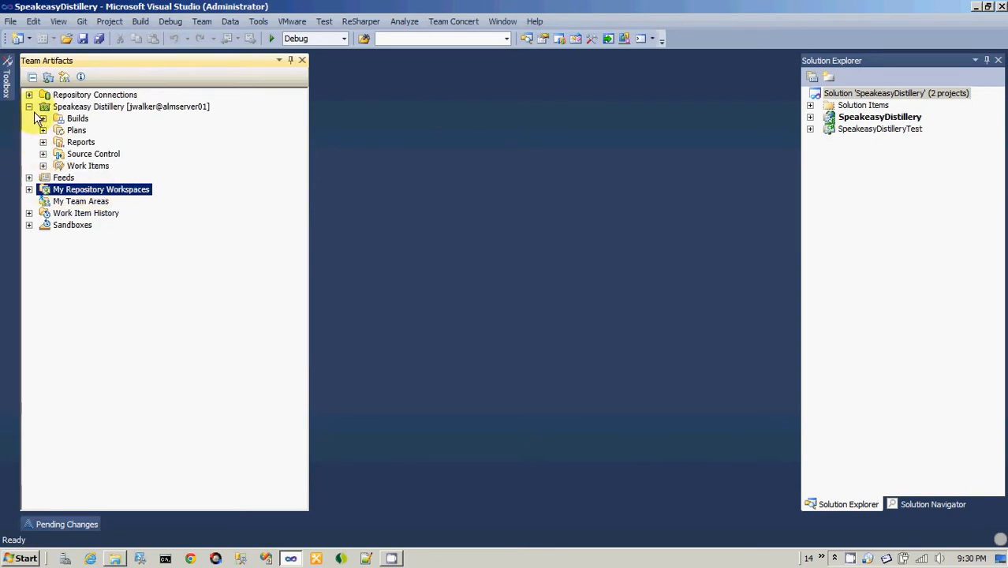
left_click(29, 107)
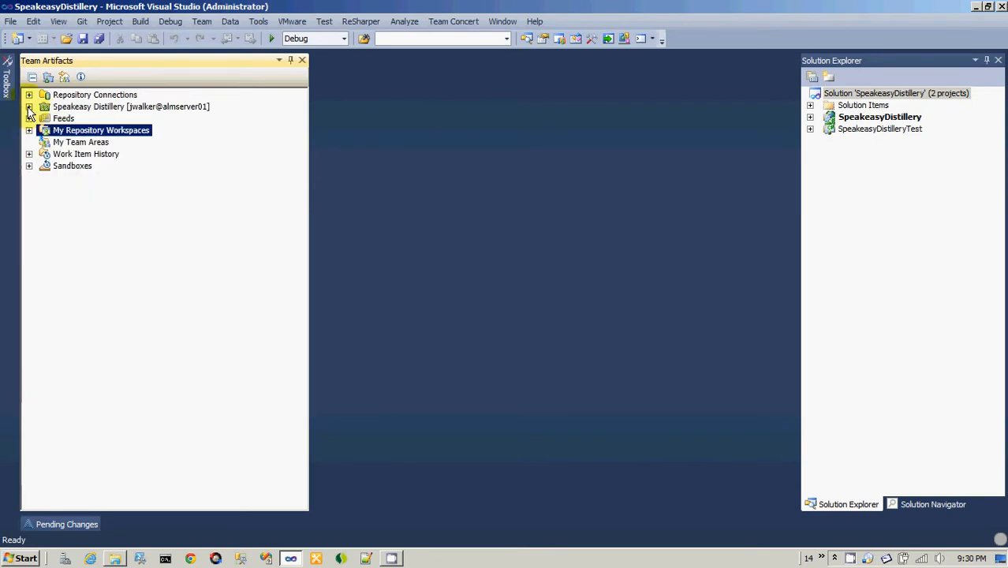
left_click(28, 130)
left_click(119, 166)
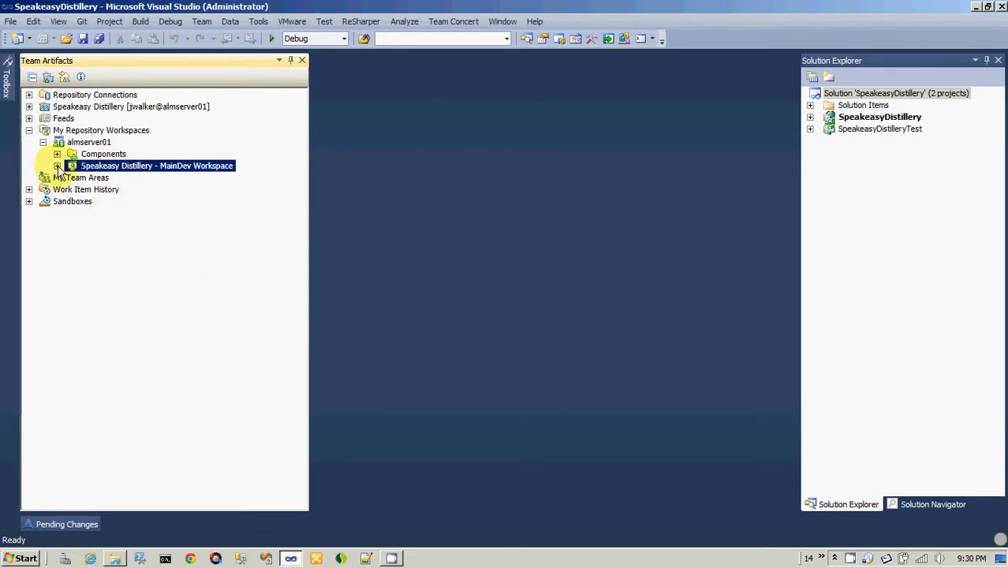
Expand the Speakeasy Distillery - MainDev Workspace and examine its Speakeasy.Core.Interfaces and SpeakeasyDistillery Web components.
left_click(45, 130)
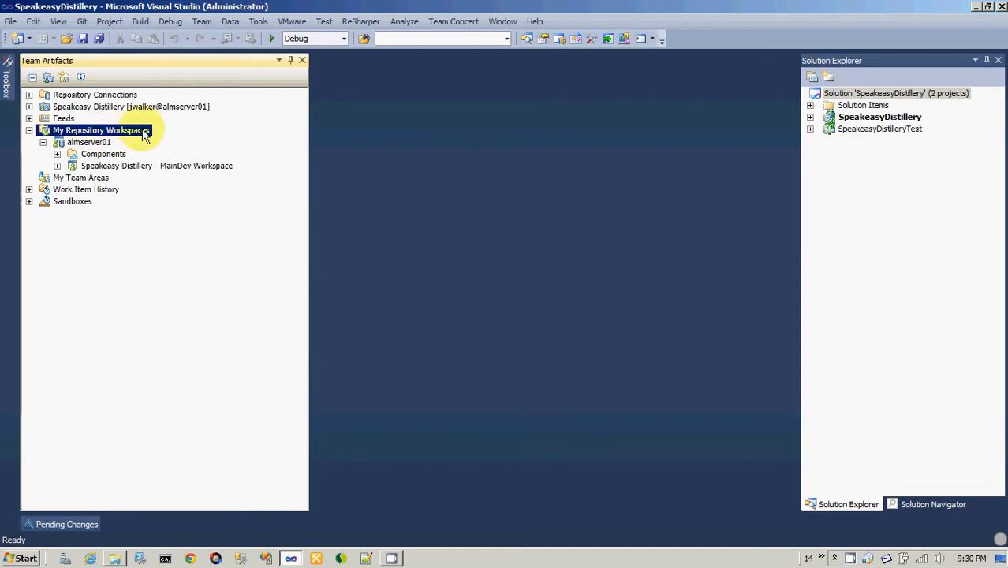
left_click(70, 166)
left_click(57, 165)
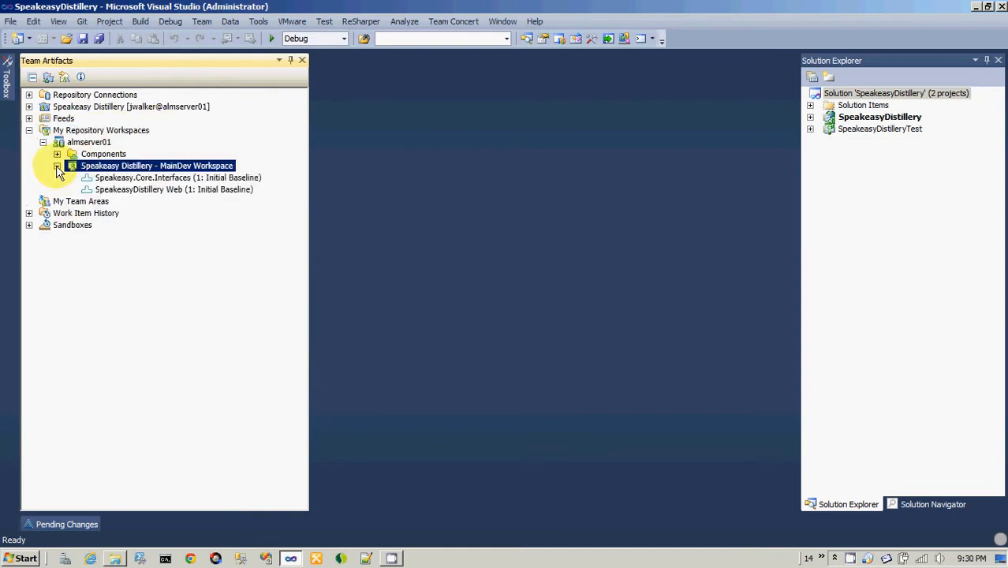
left_click(57, 166)
mouse_move(188, 171)
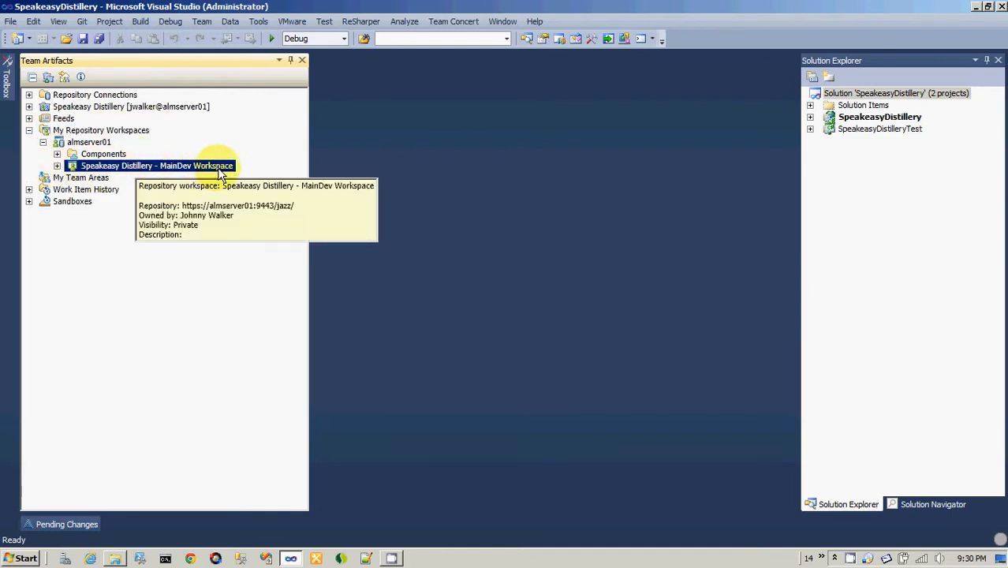
left_click(57, 165)
left_click(126, 178)
left_click(130, 191)
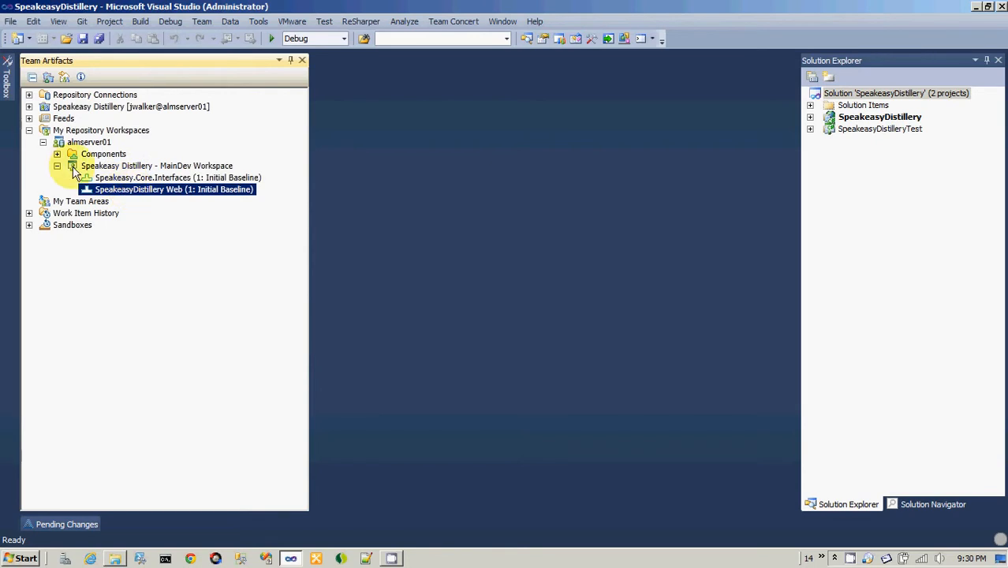
Collapse My Repository Workspaces and reopen it down to the MainDev Workspace's SpeakeasyDistillery Web component.
left_click(57, 166)
left_click(41, 142)
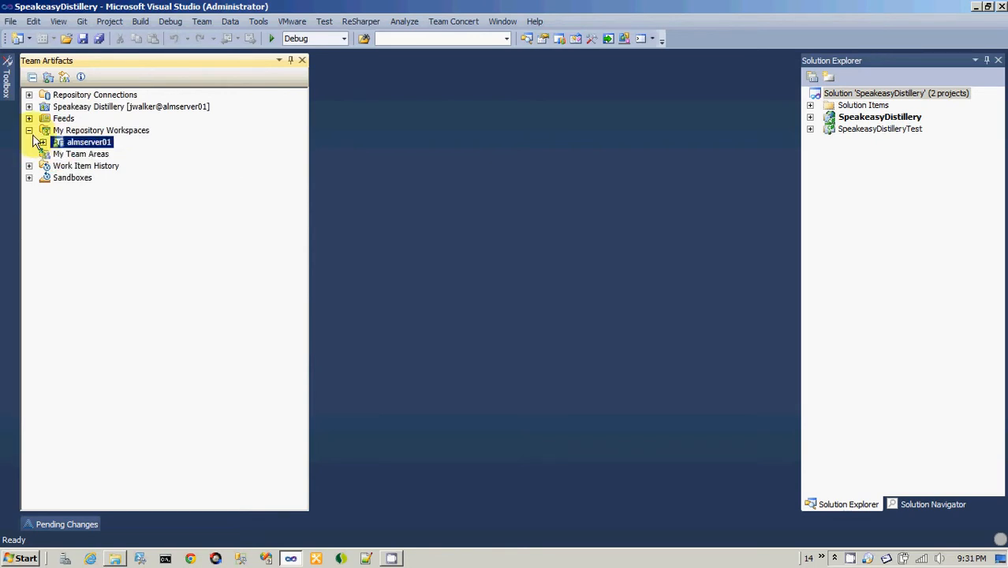
left_click(29, 130)
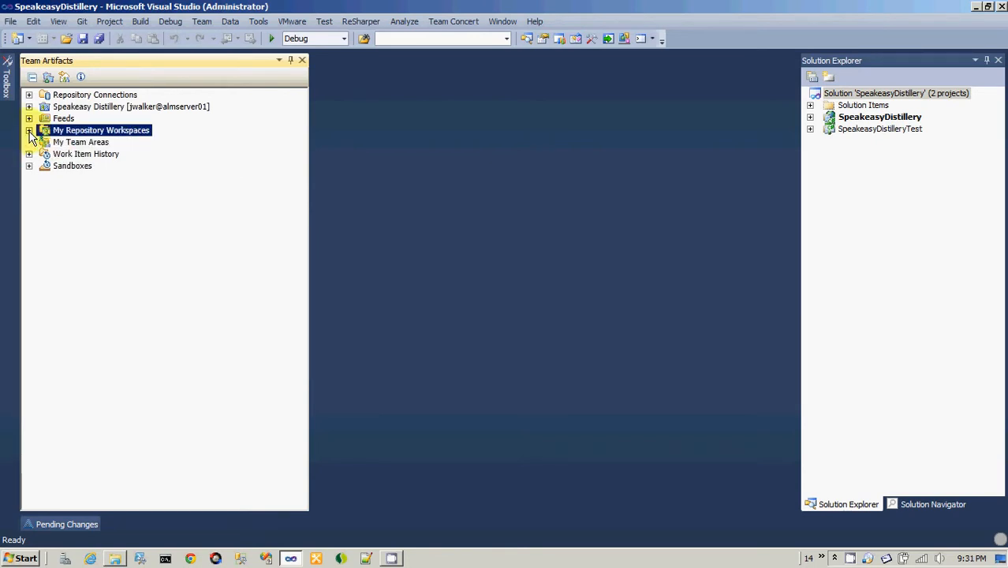
left_click(29, 130)
left_click(43, 143)
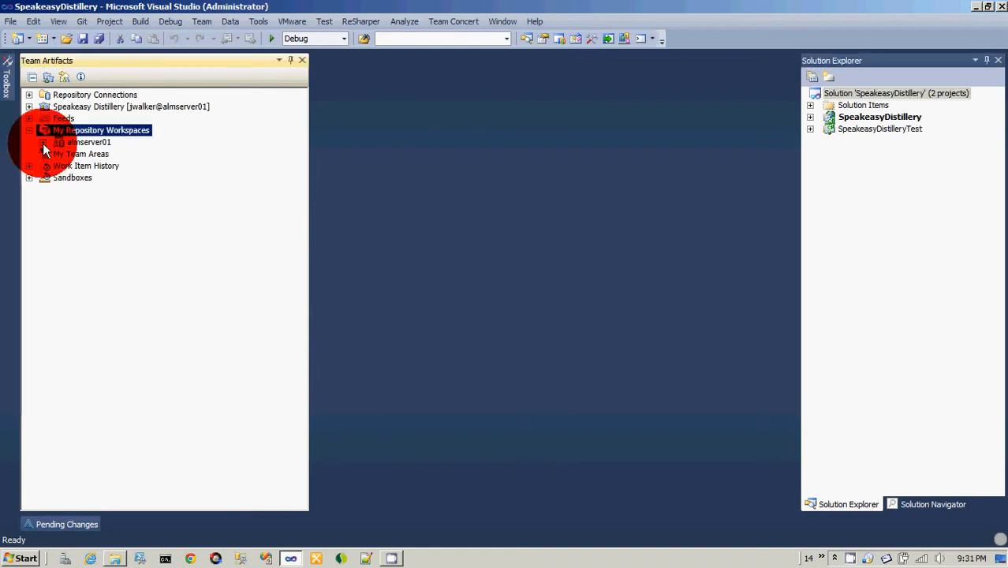
left_click(57, 166)
left_click(96, 189)
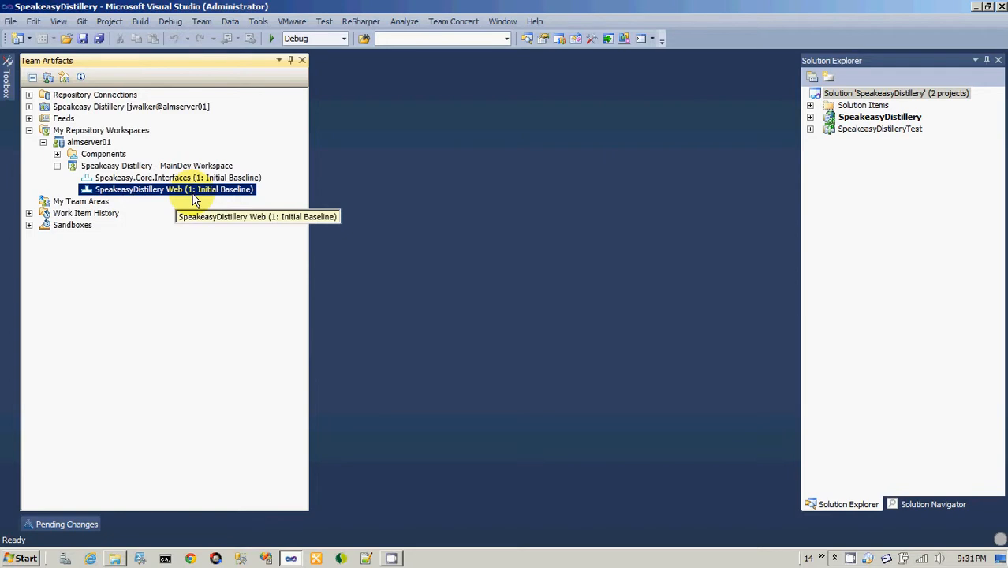
left_click(864, 94)
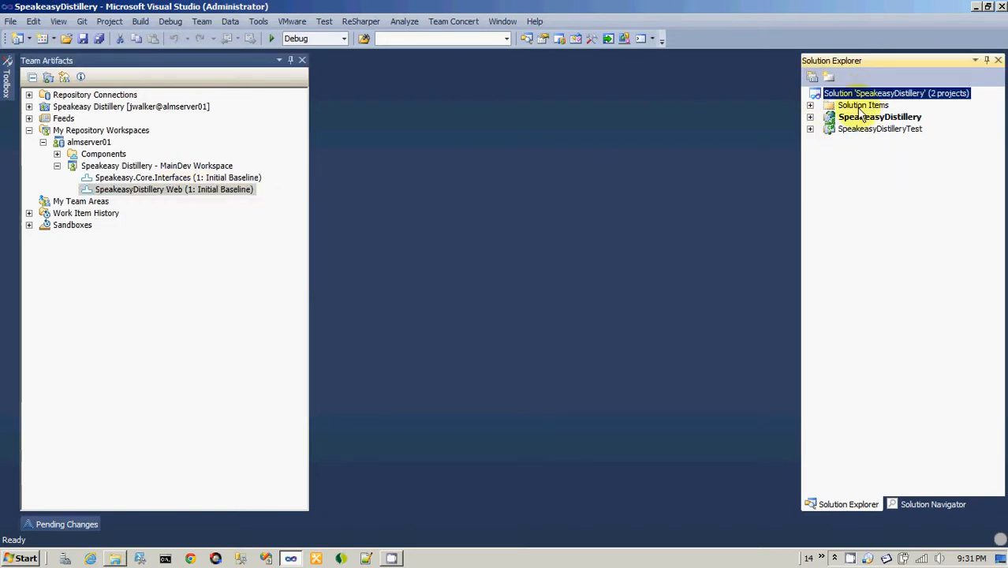
right_click(835, 96)
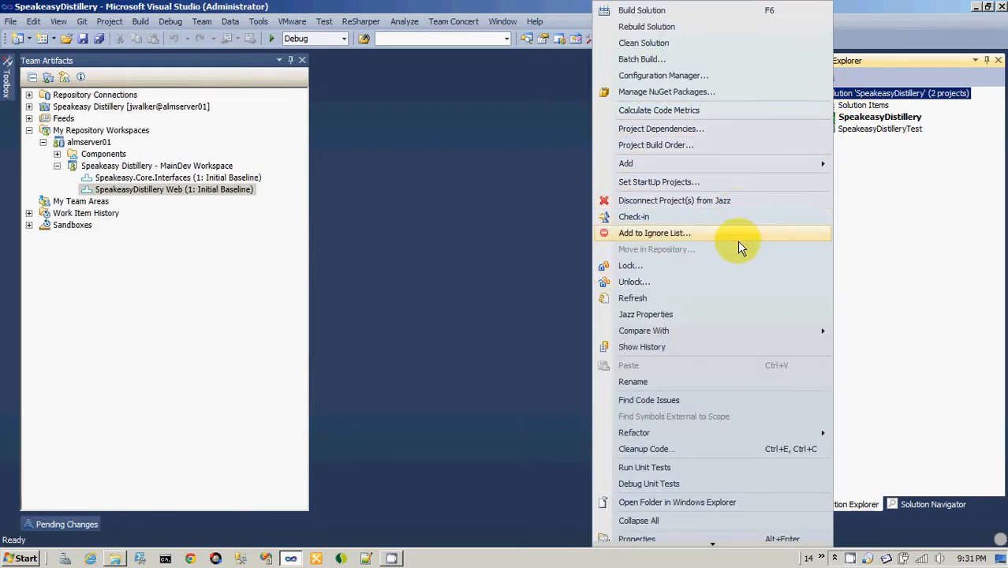
left_click(903, 264)
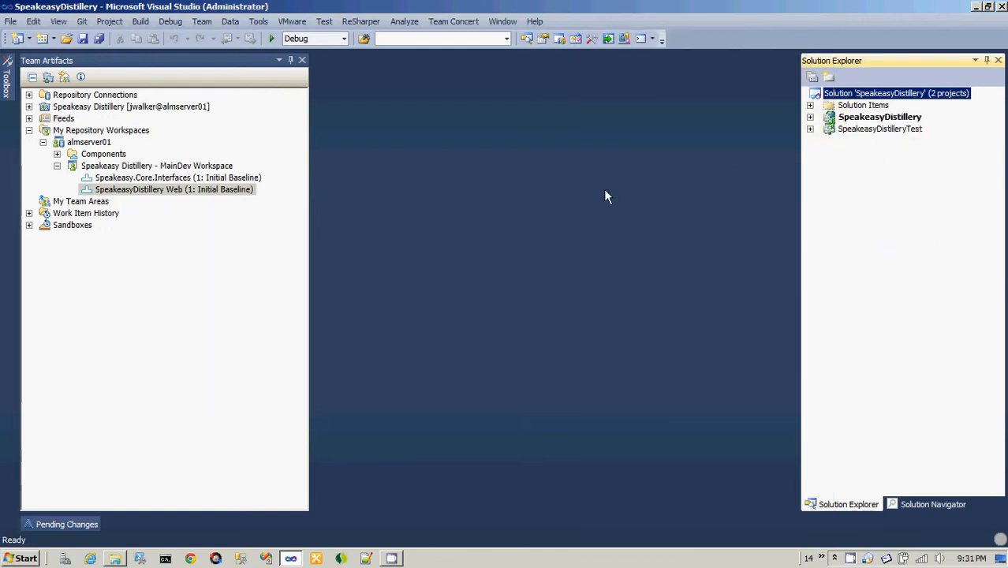
right_click(816, 99)
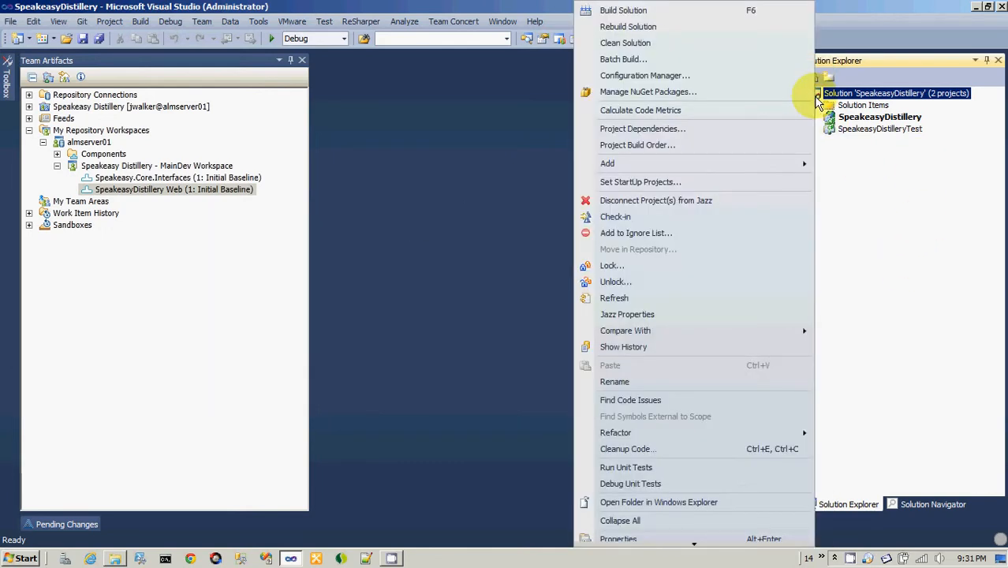
left_click(758, 223)
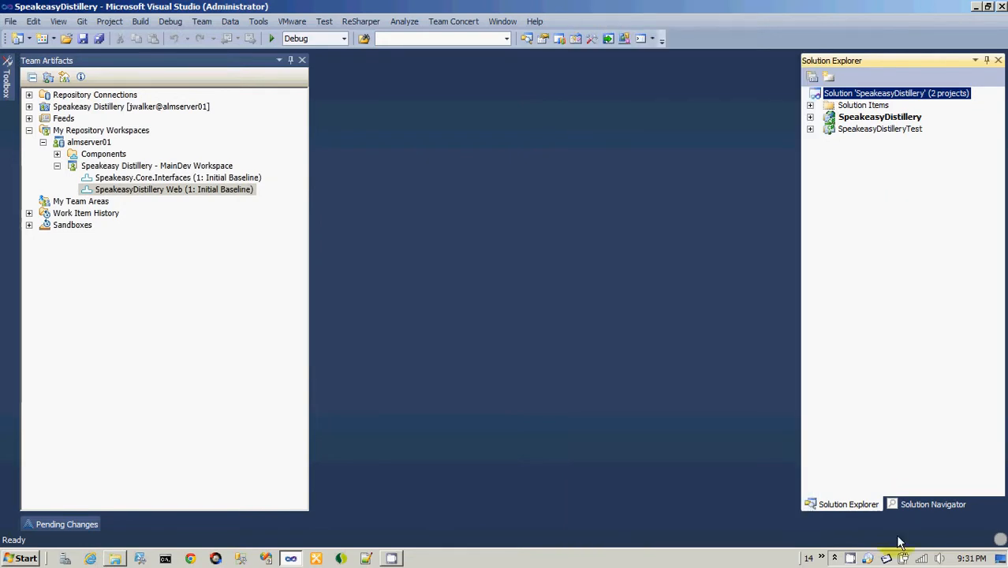
right_click(852, 559)
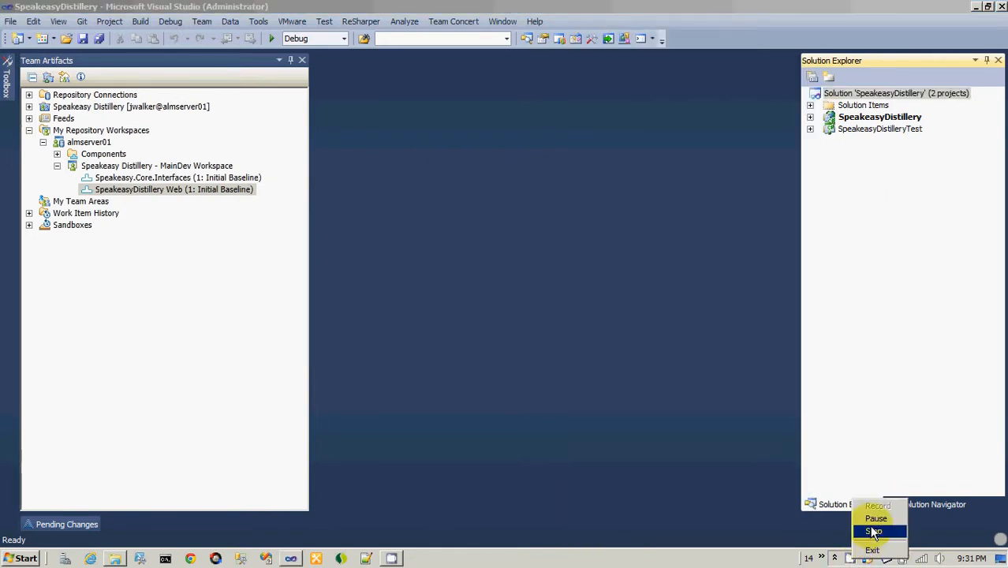
left_click(864, 531)
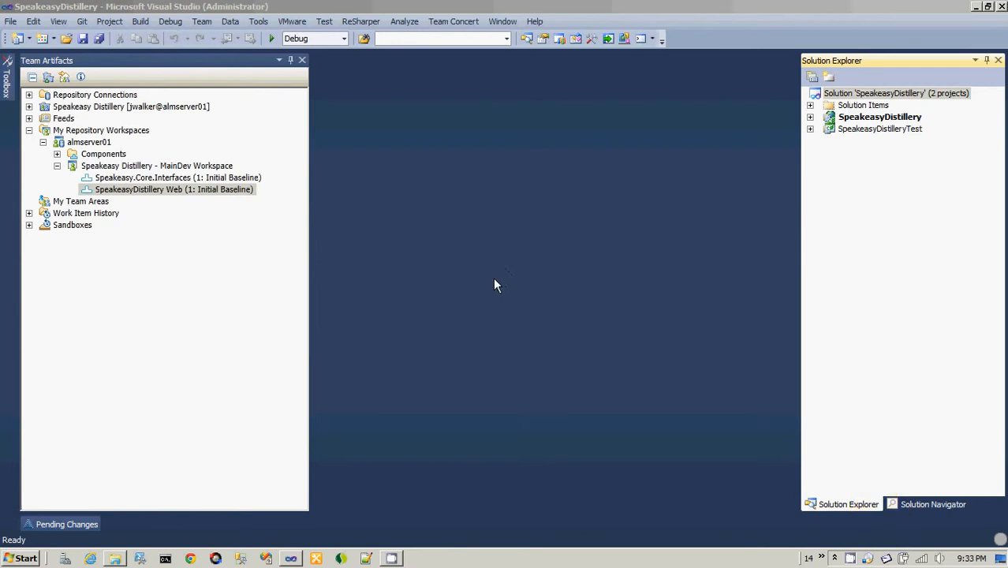
Start sharing the SpeakeasyDistillery solution in Jazz and choose F:\projects as the sandbox location.
right_click(851, 97)
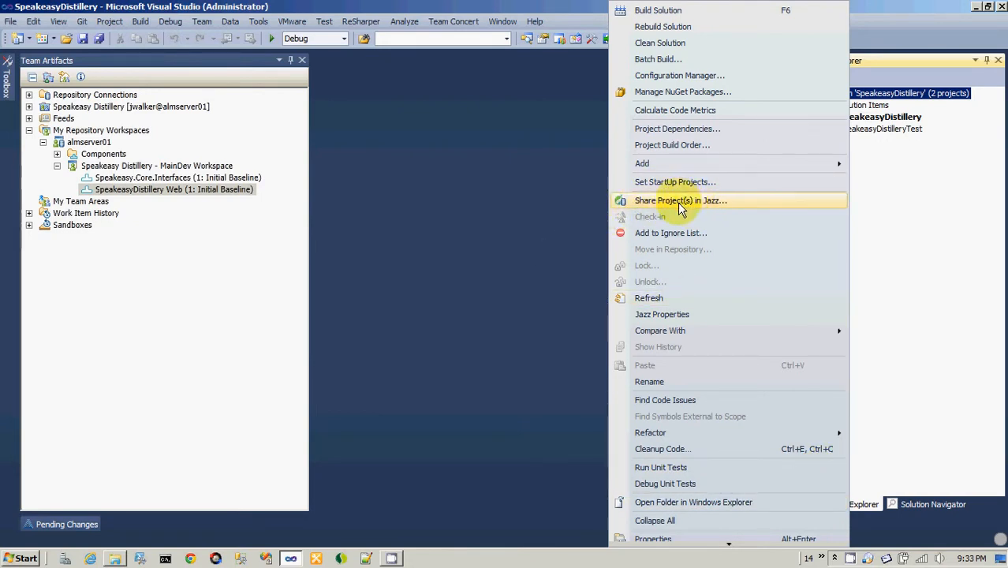
left_click(867, 205)
right_click(846, 97)
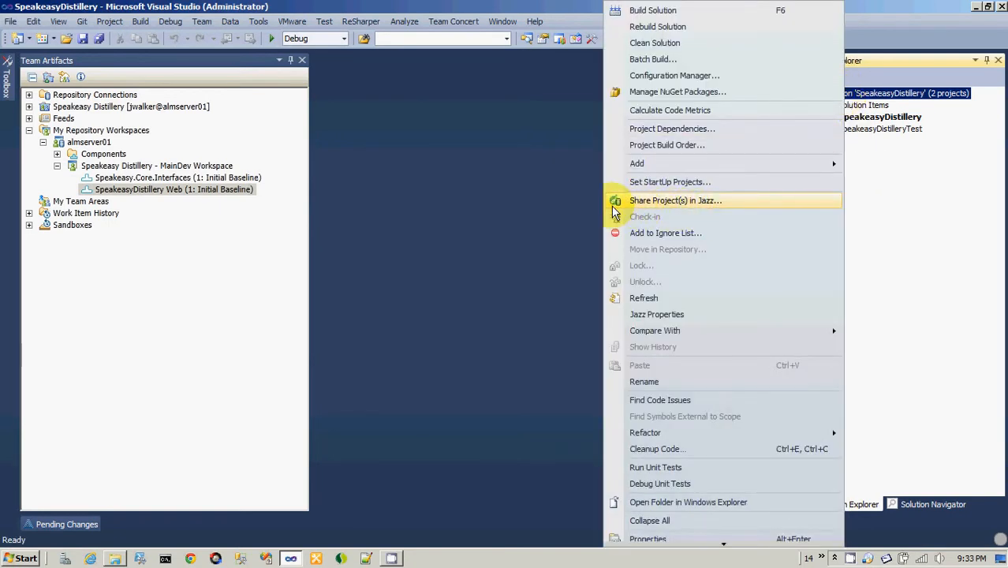
left_click(725, 203)
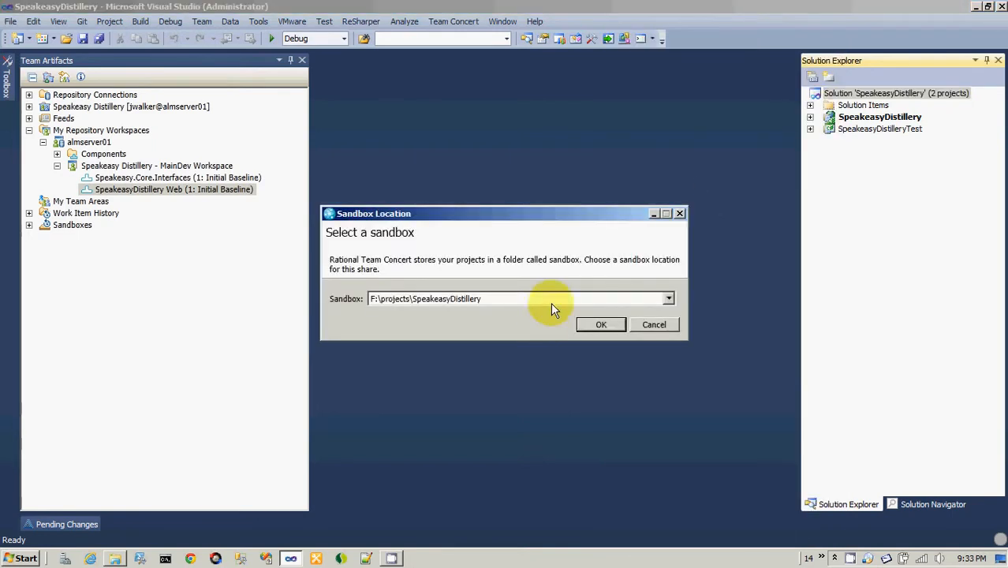
left_click(557, 298)
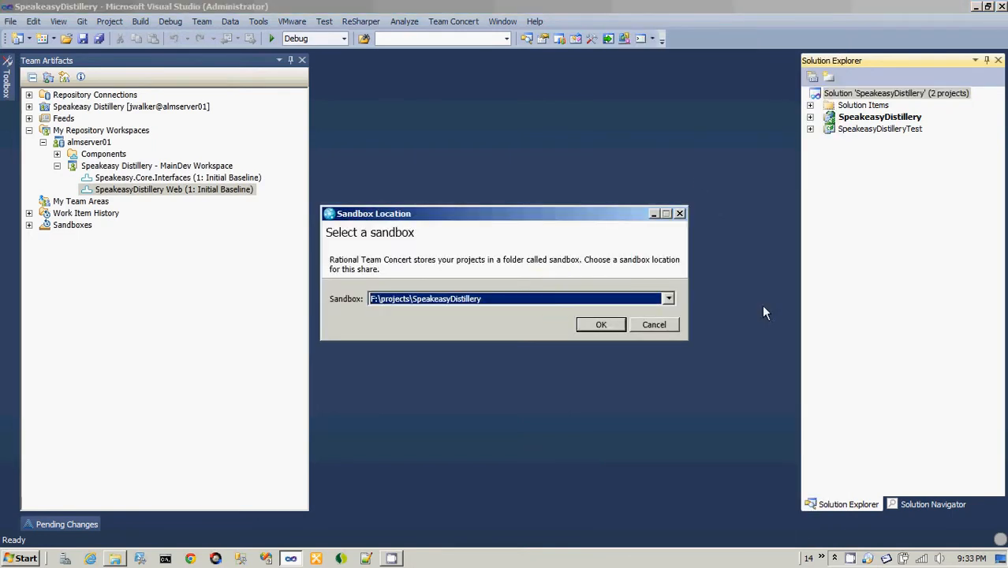
left_click(668, 299)
left_click(651, 322)
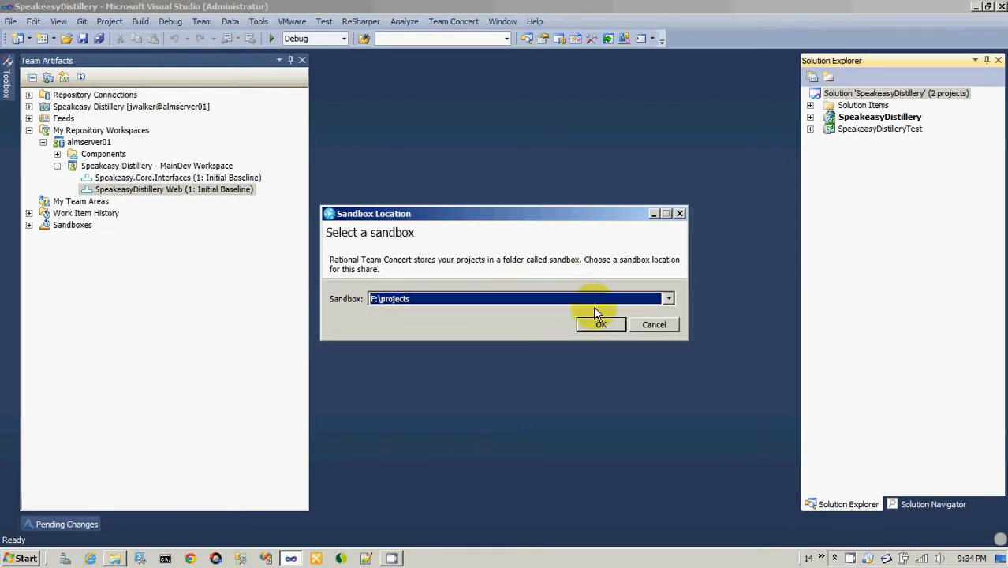
Switch to Windows Explorer and browse F:\projects, examining the Speakeasy.Core and SpeakeasyDistillery folders before opening SpeakeasyDistillery.
left_click(116, 560)
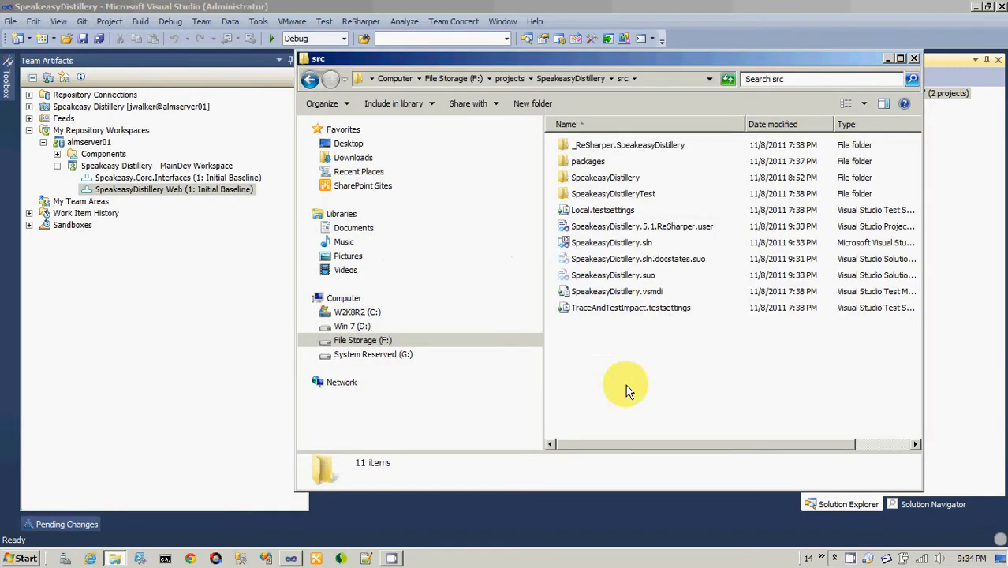
left_click(354, 340)
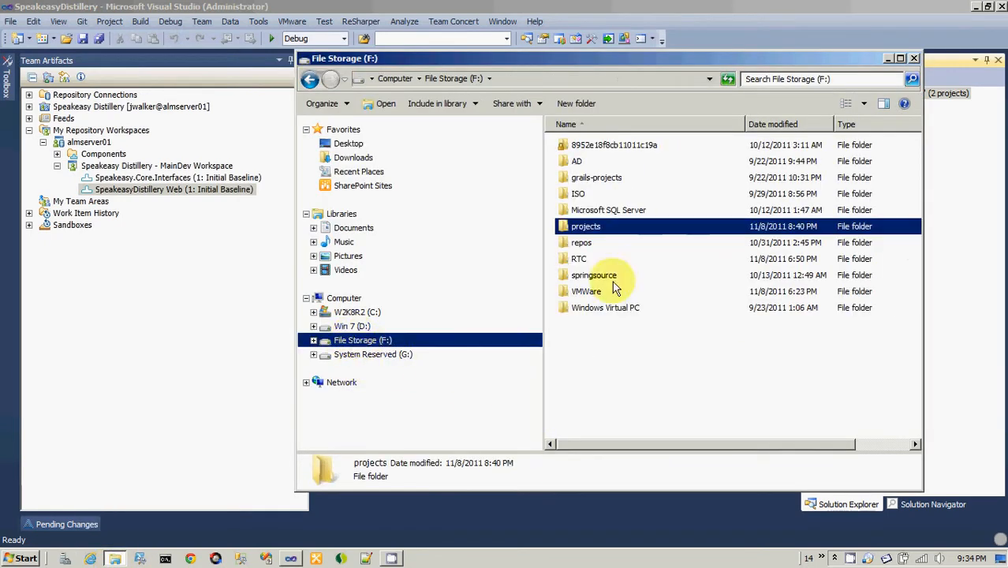
double_click(593, 229)
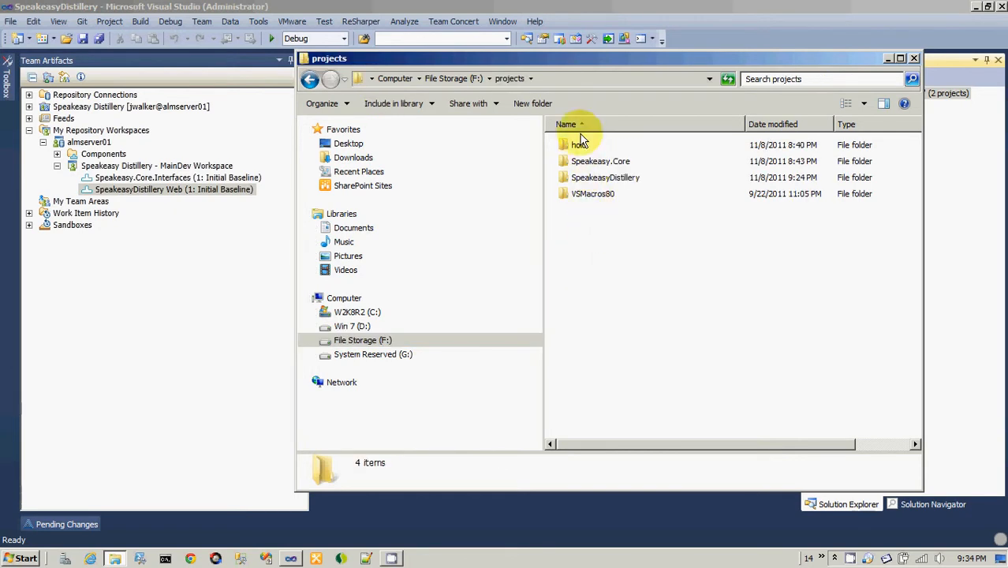
left_click(596, 180)
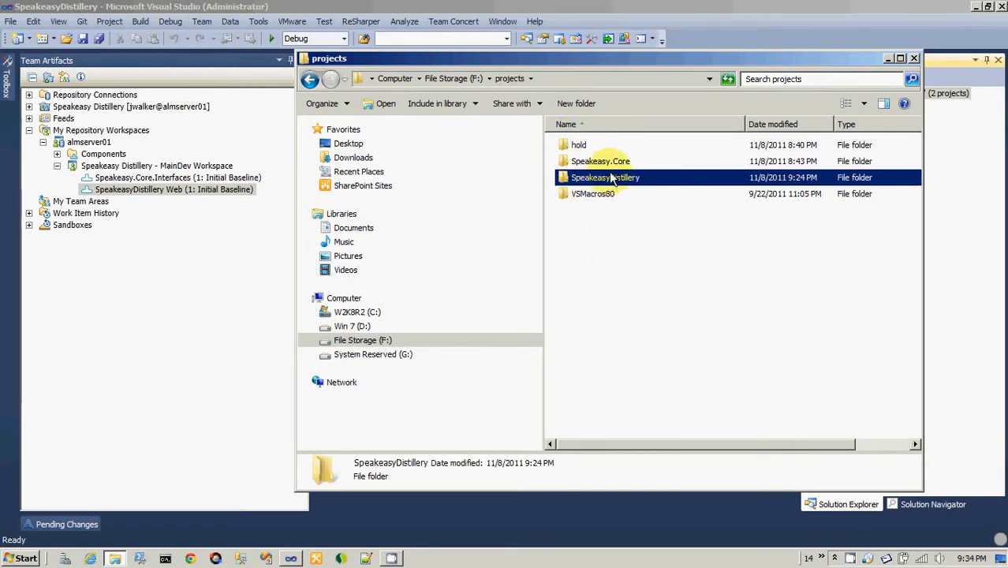
left_click(606, 160)
left_click(631, 180)
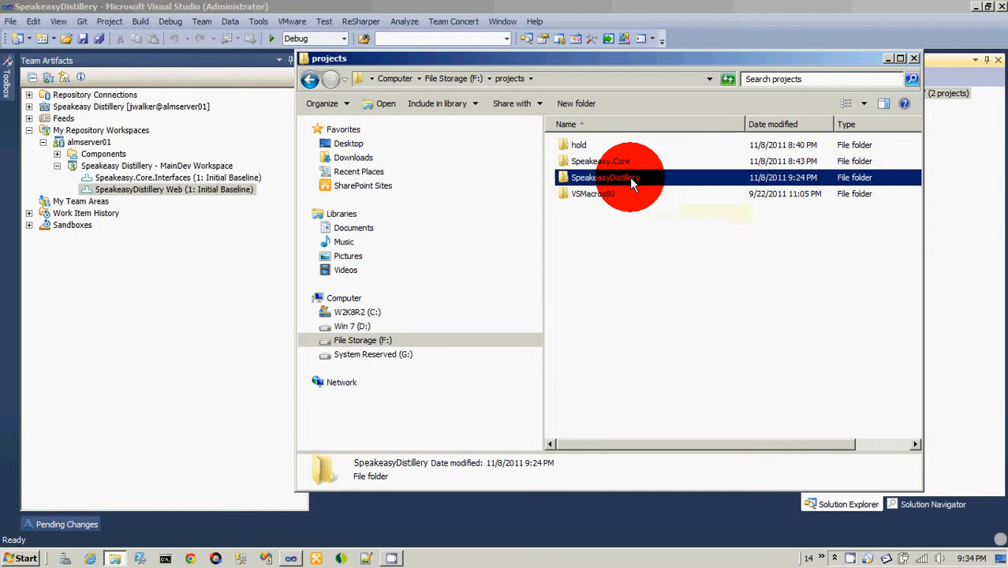
double_click(629, 177)
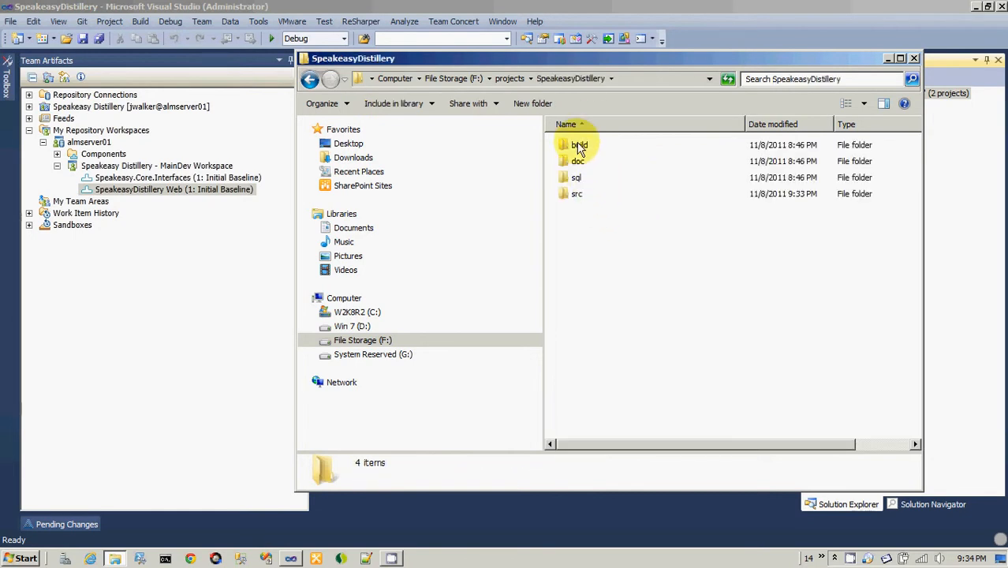
Examine SpeakeasyDistillery's build, doc, sql and src folders and the solution files inside src, and return to the projects folder.
left_click(578, 196)
key("Up")
key("Up")
key("Up")
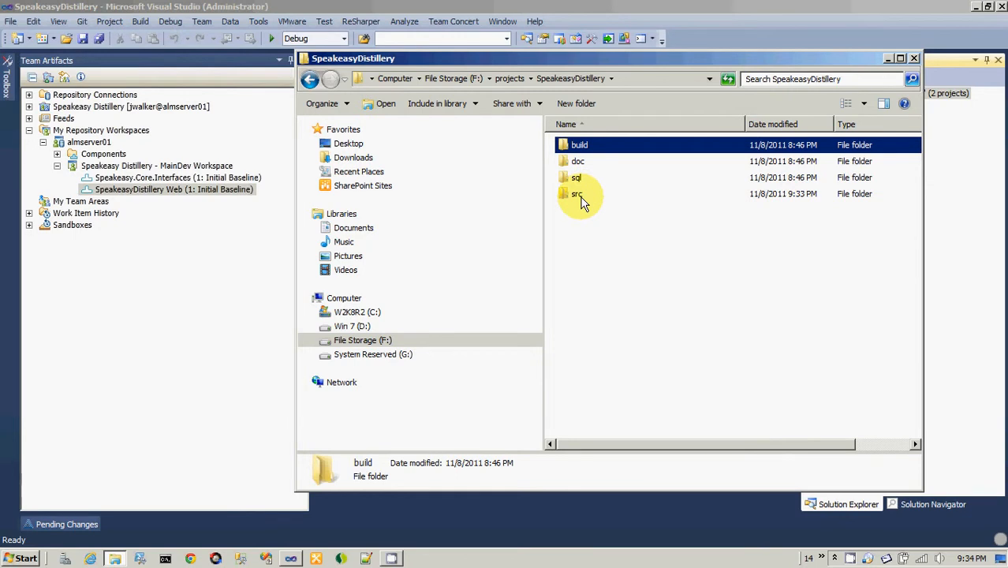
double_click(578, 198)
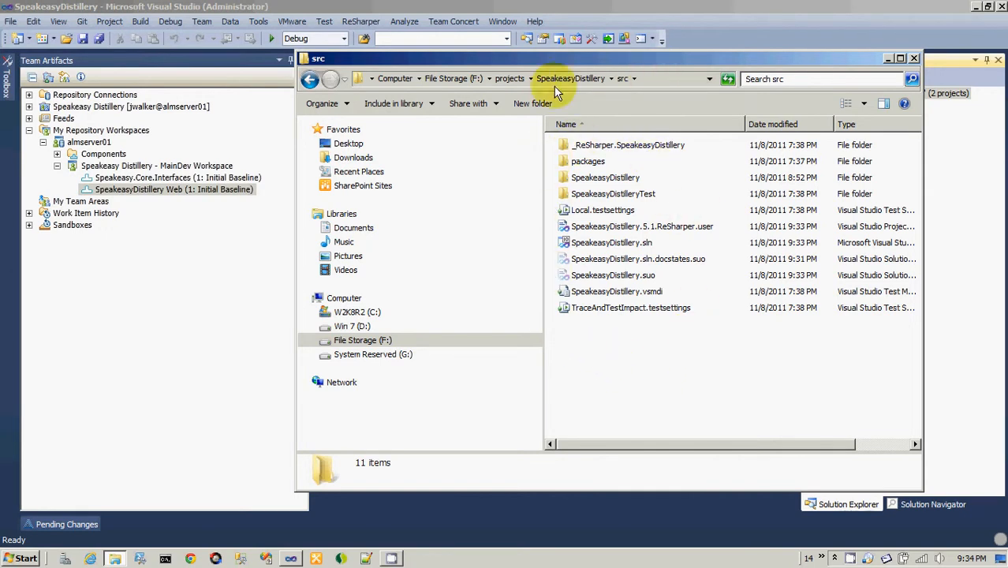
left_click(649, 278)
left_click(646, 261)
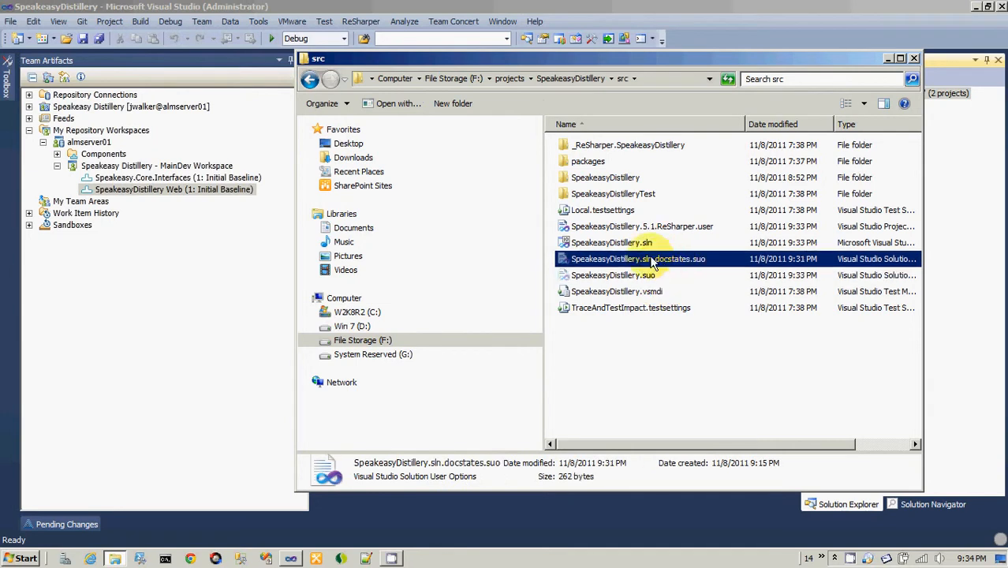
left_click(645, 229)
left_click(645, 243)
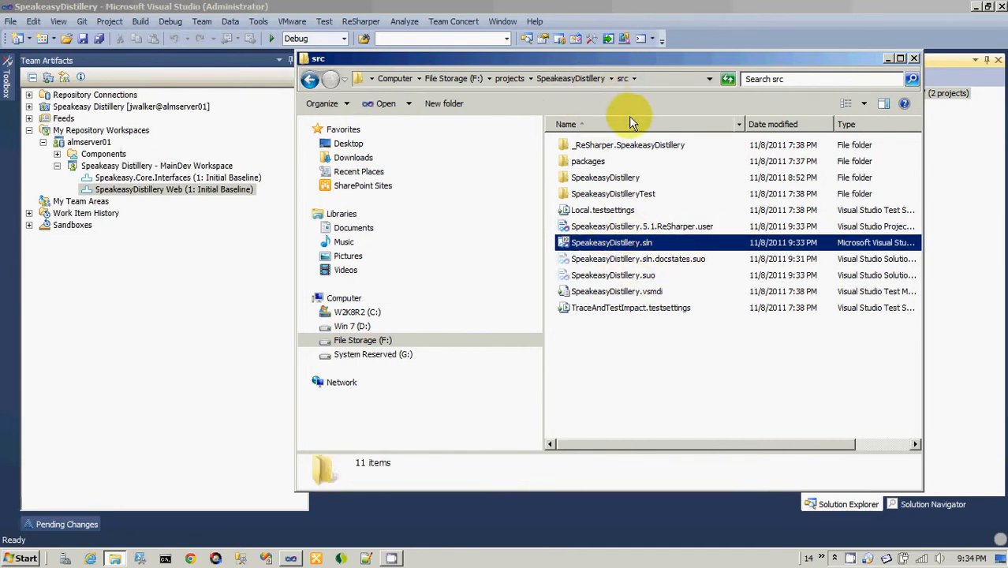
left_click(570, 78)
left_click(510, 78)
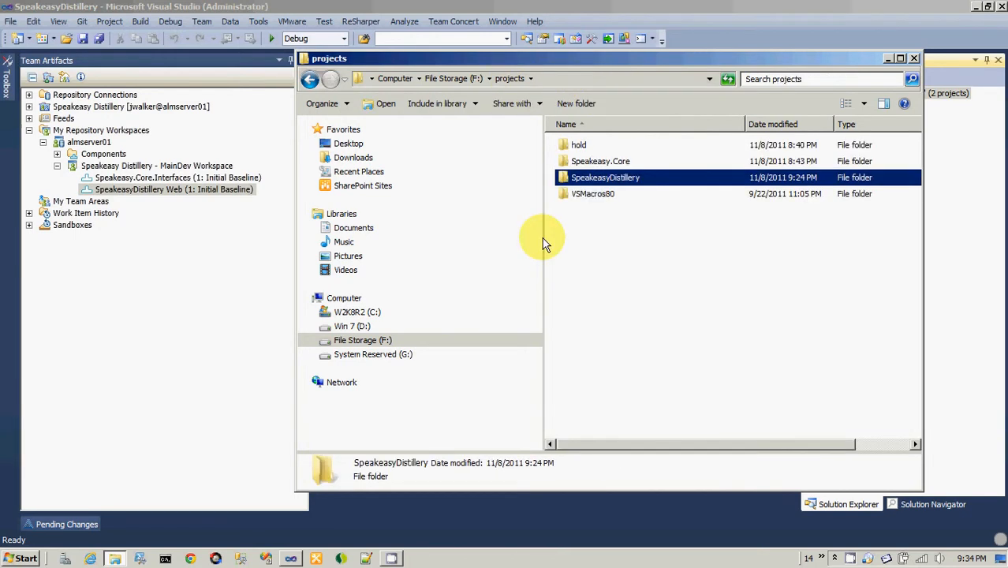
Switch back to Visual Studio, compare the sandbox choices and confirm F:\projects as the sandbox for the share.
key("alt+Tab")
left_click(513, 300)
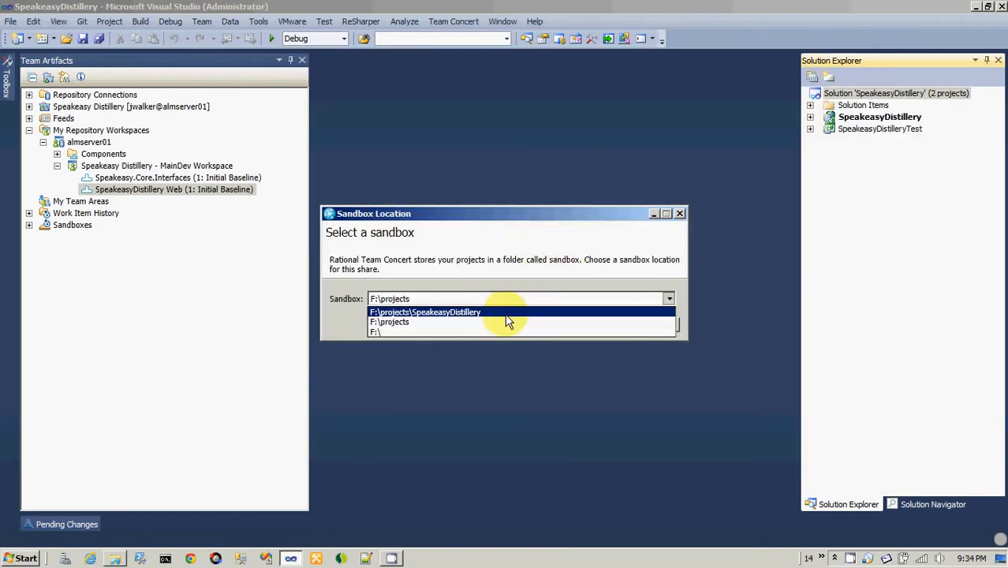
left_click(508, 313)
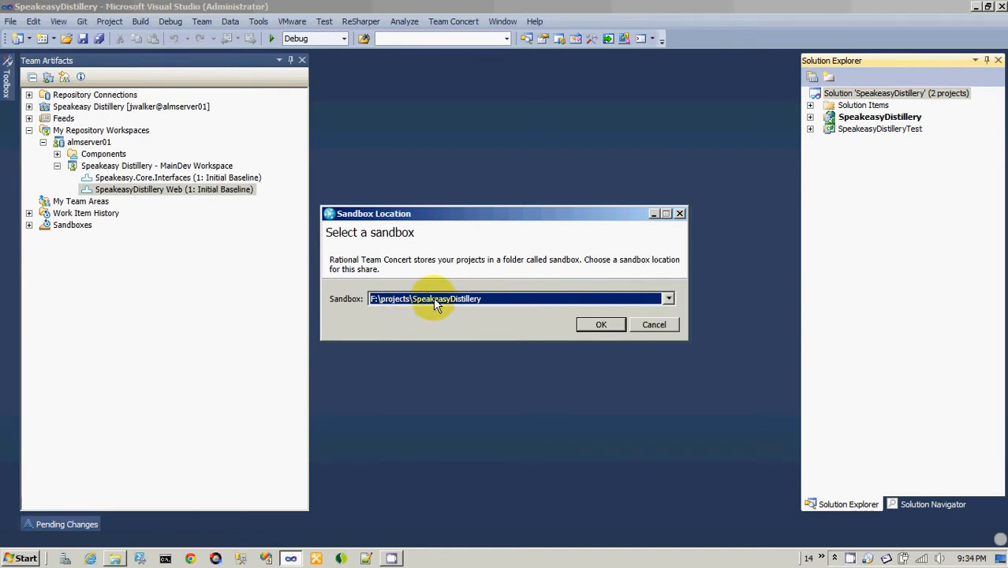
left_click(517, 297)
left_click(517, 322)
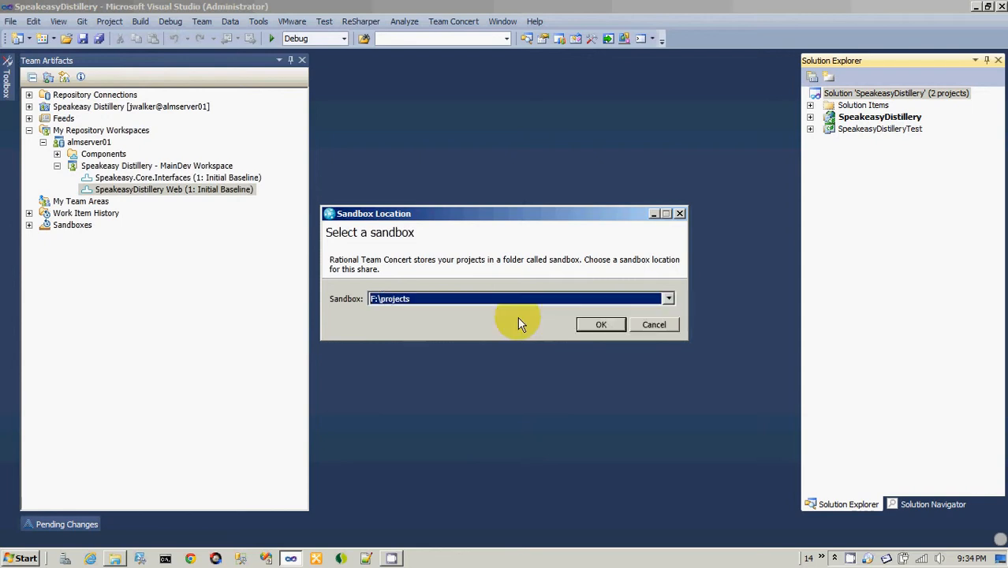
left_click(597, 327)
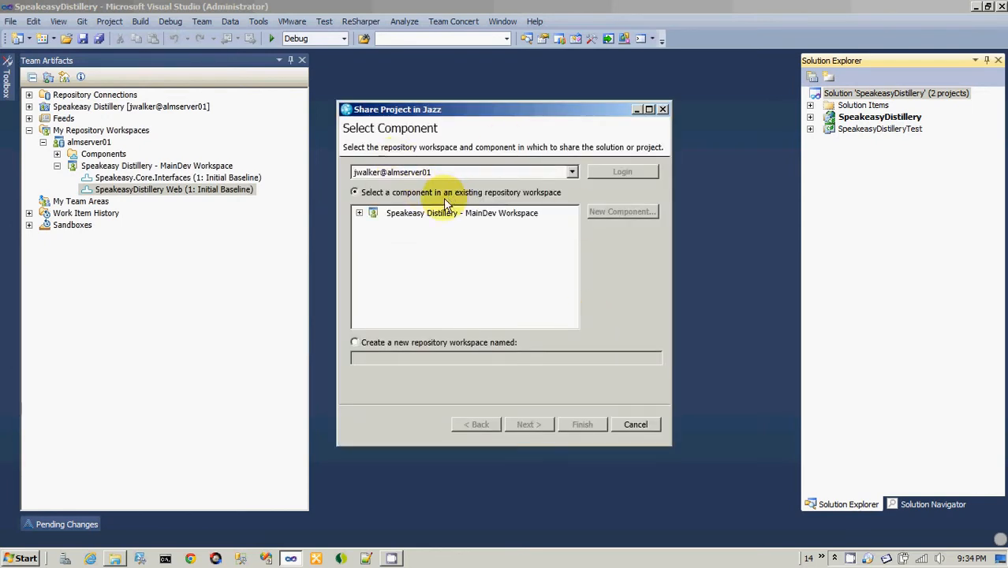
Choose the SpeakeasyDistillery Web component in Speakeasy Distillery - MainDev Workspace as the share target and continue to the ignored resources.
left_click(359, 213)
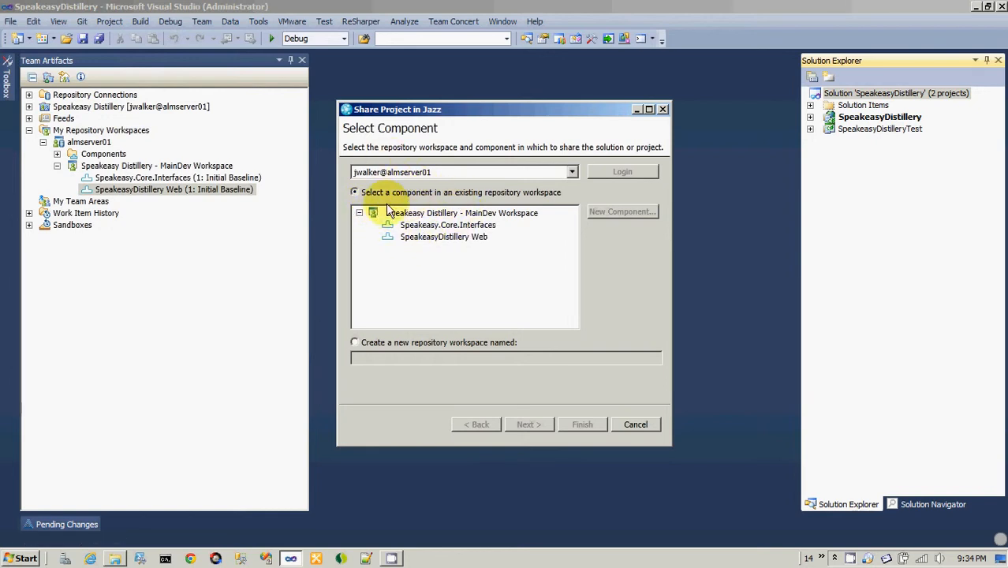
left_click(446, 238)
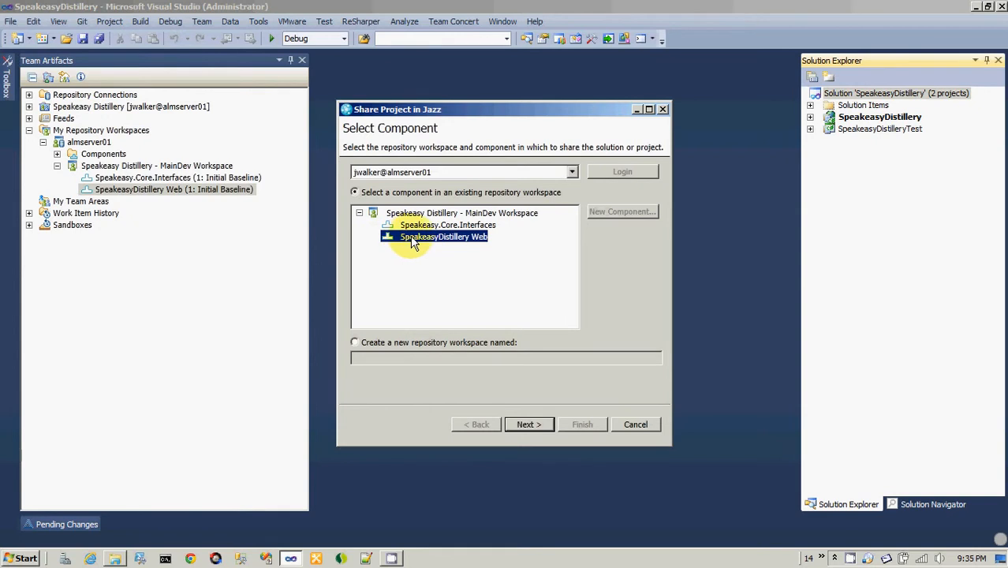
left_click(531, 426)
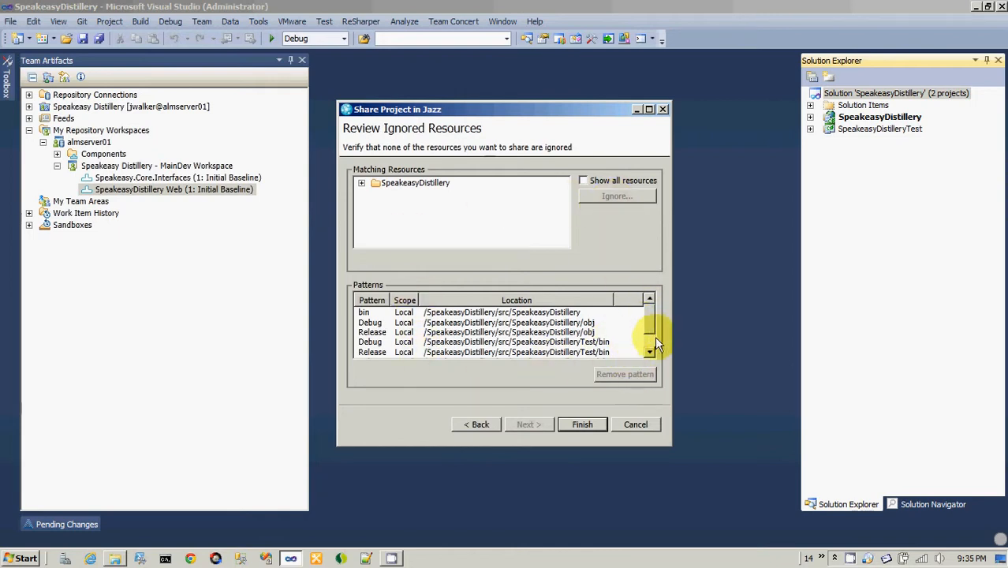
Review the ignore patterns and examine the matching resources down to the bin folder of src/SpeakeasyDistillery.
left_click_drag(653, 325, 646, 299)
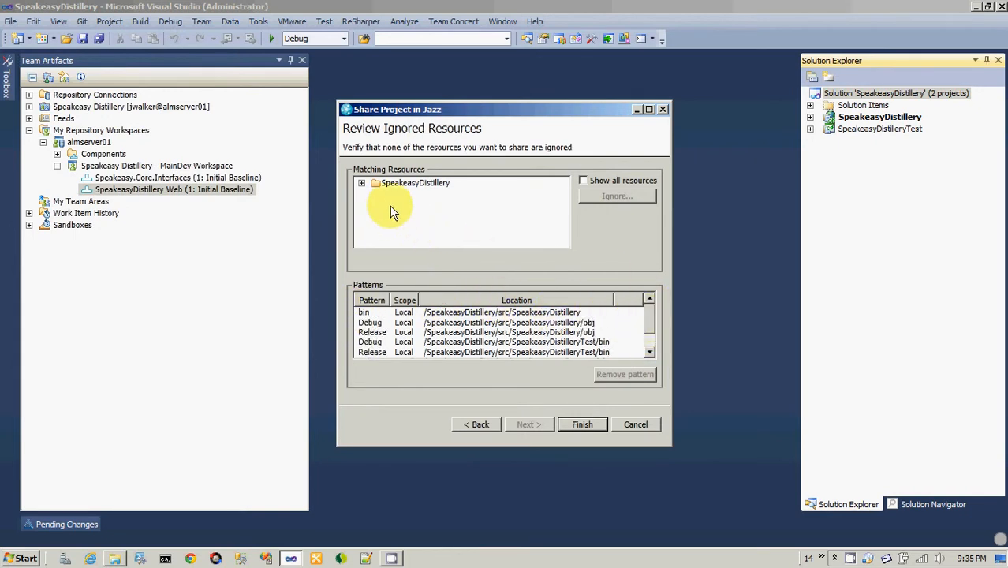
left_click(361, 184)
left_click(376, 195)
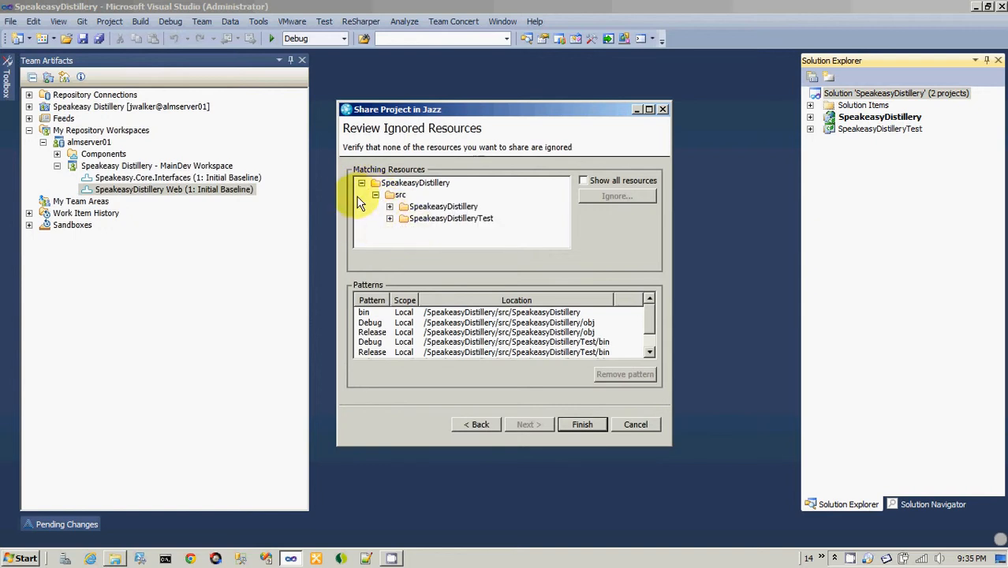
left_click(390, 207)
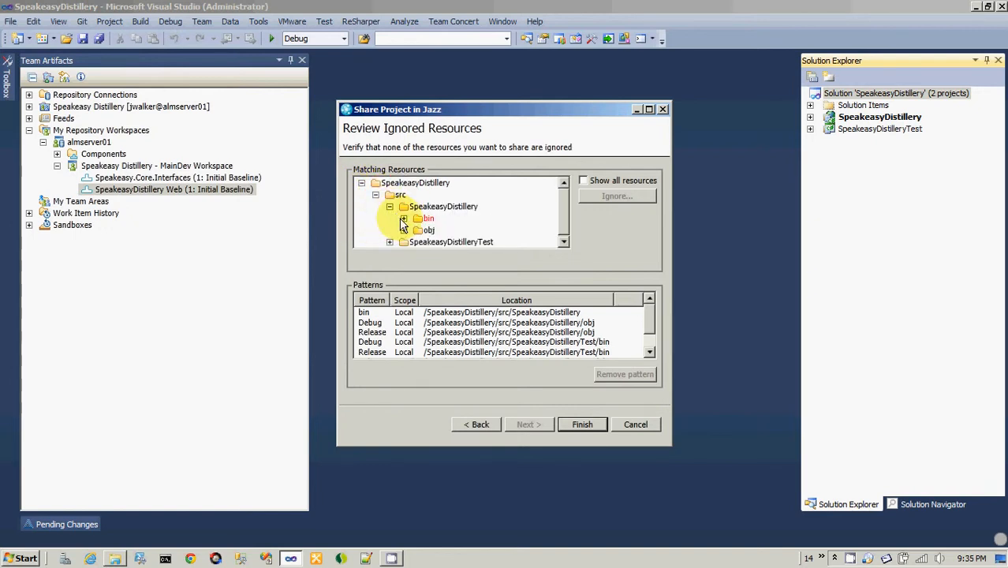
left_click(403, 218)
left_click(403, 219)
Examine the ignored resources in SpeakeasyDistilleryTest's bin folder, and select the bin folder under src/SpeakeasyDistillery.
left_click(390, 206)
left_click(390, 219)
left_click(404, 230)
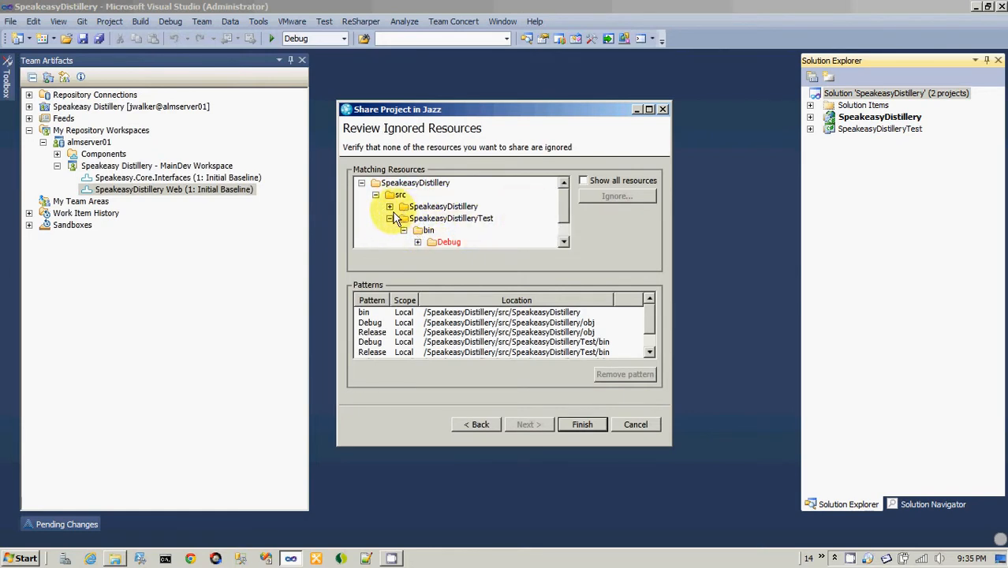
left_click(389, 206)
left_click(425, 219)
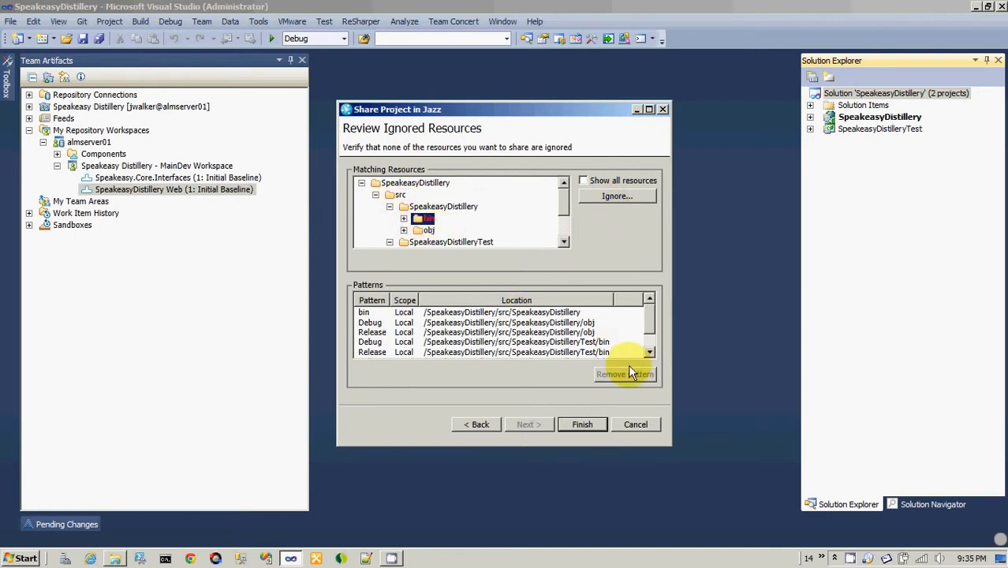
Check the bin pattern and SpeakeasyDistilleryTest's ignored folders, finish the share, and inspect the SpeakeasyDistillery project's shared contents.
left_click(438, 332)
left_click(435, 313)
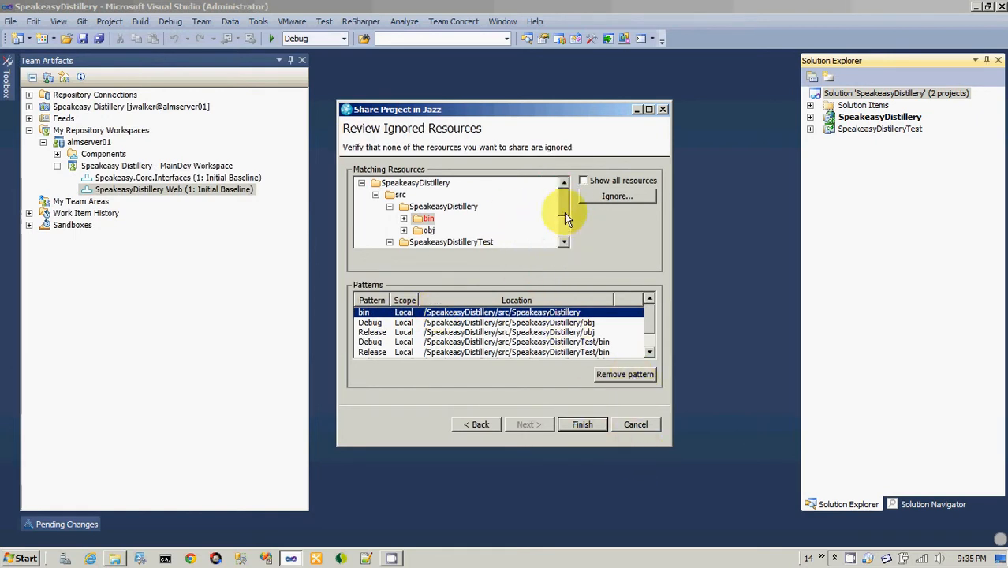
left_click_drag(564, 212, 567, 229)
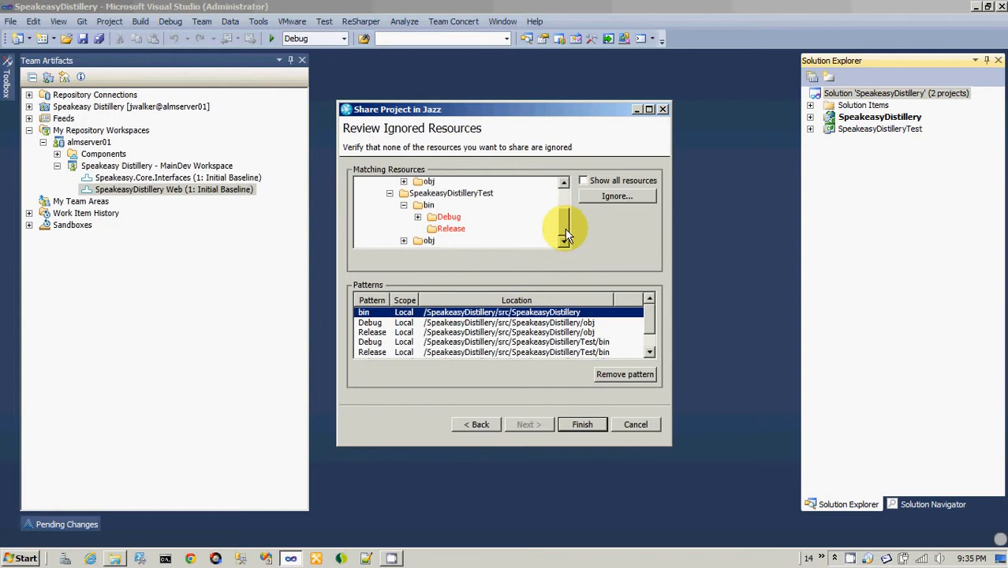
left_click(583, 425)
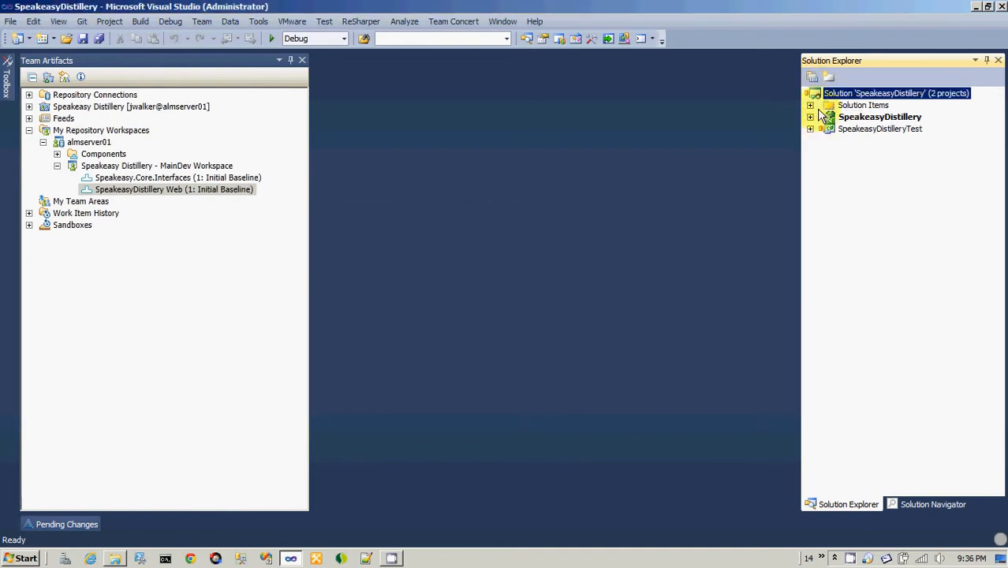
left_click(811, 116)
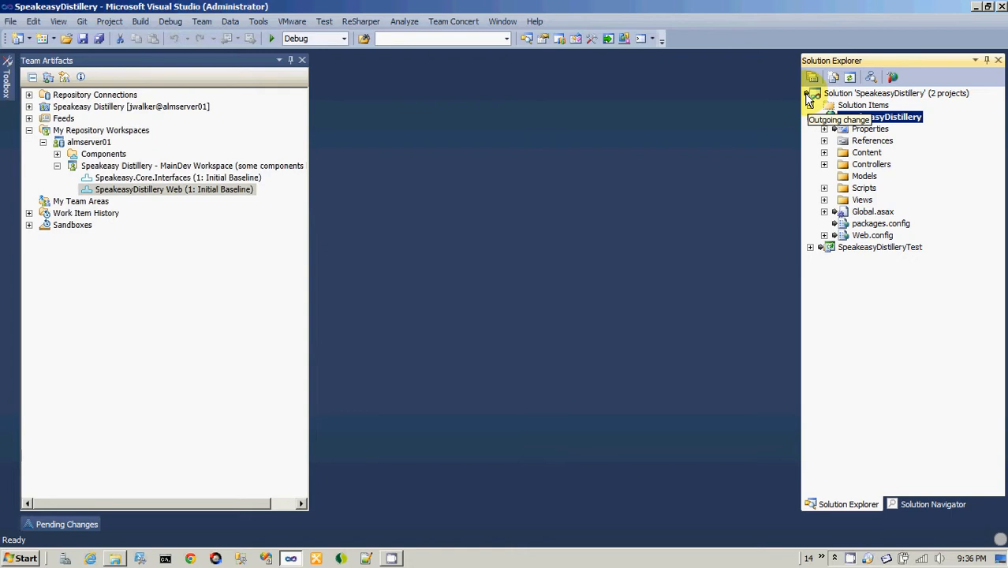
left_click(810, 117)
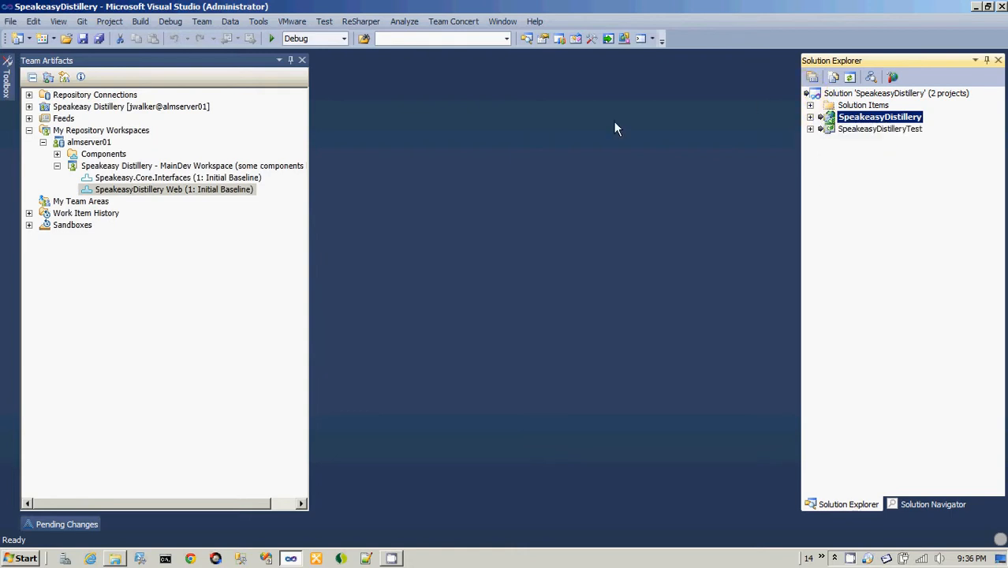
Compare Speakeasy Distillery - MainDev Workspace with the Speakeasy Distillery - MainDev stream under the project area's Source Control.
left_click(122, 167)
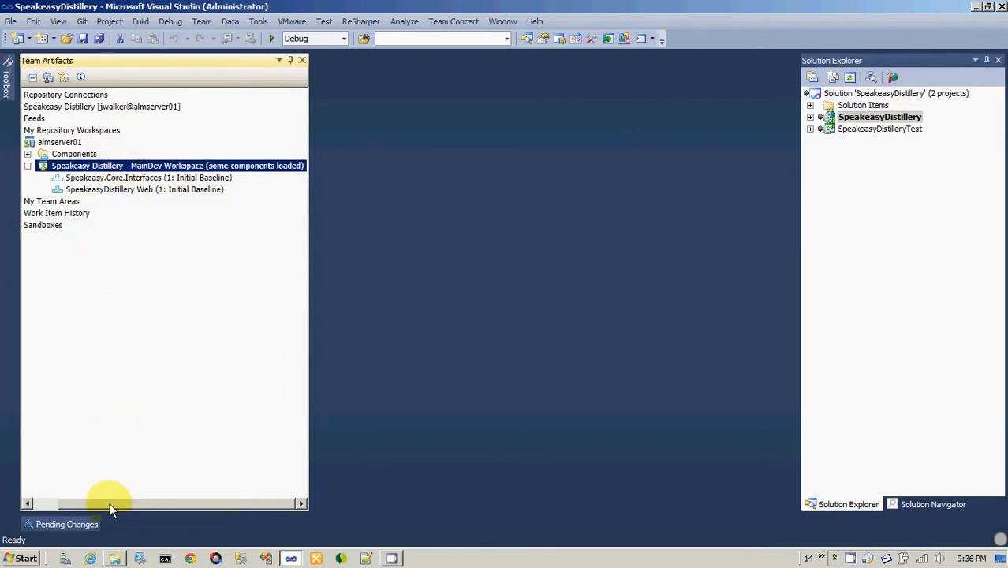
left_click(28, 107)
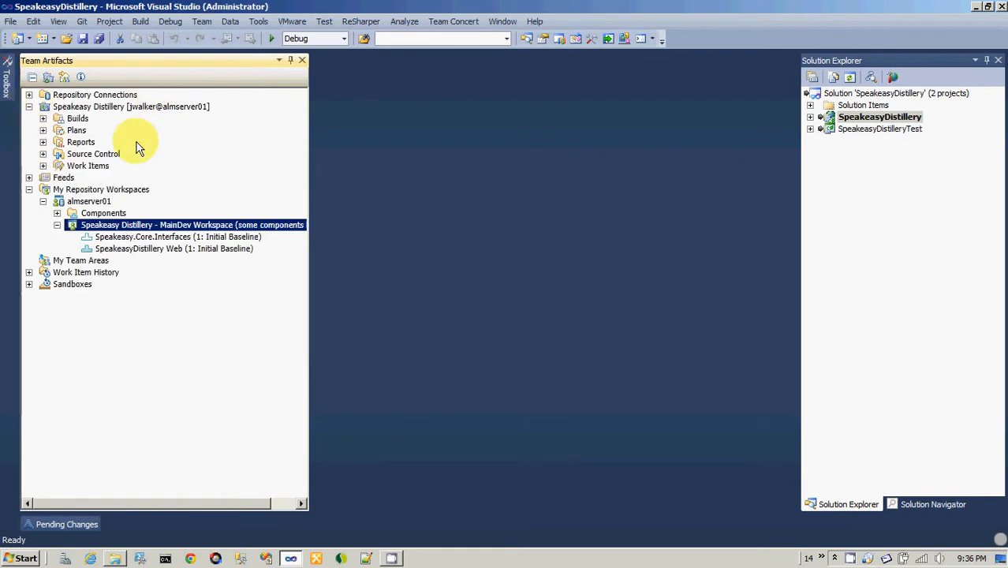
left_click(43, 154)
left_click(126, 177)
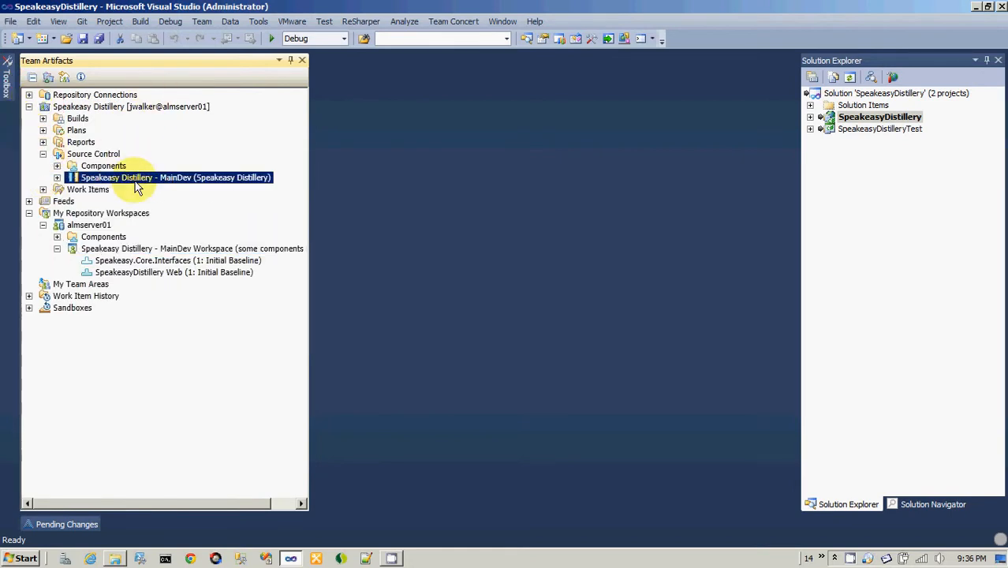
left_click(57, 249)
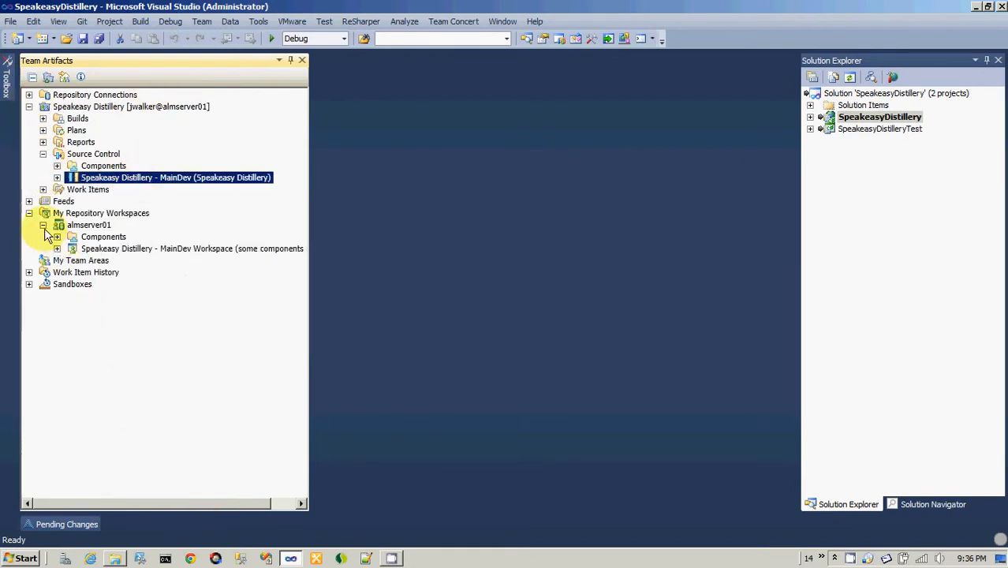
left_click(88, 251)
left_click(122, 180)
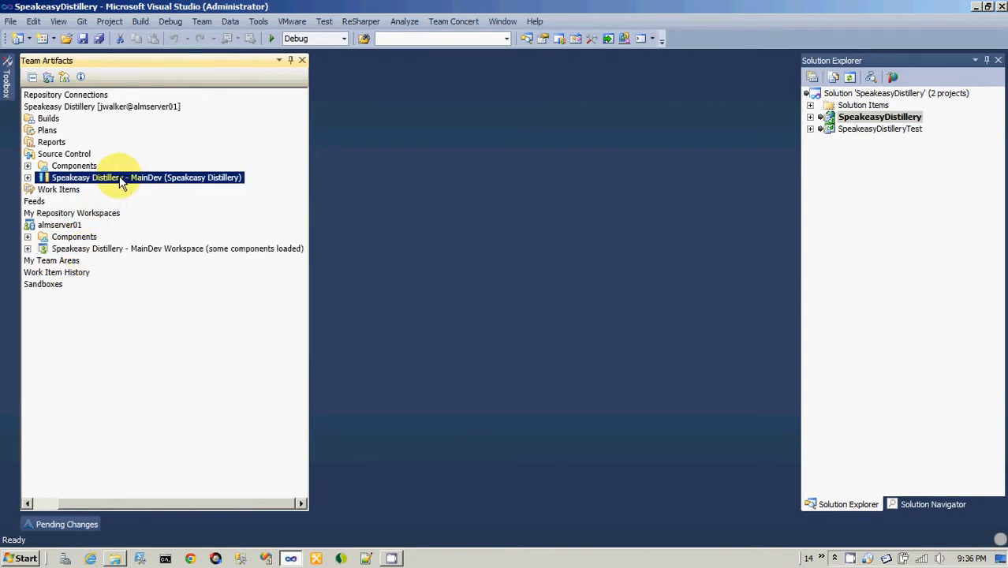
Show the Pending Changes view and look through the windows that Team Concert offers.
left_click(83, 525)
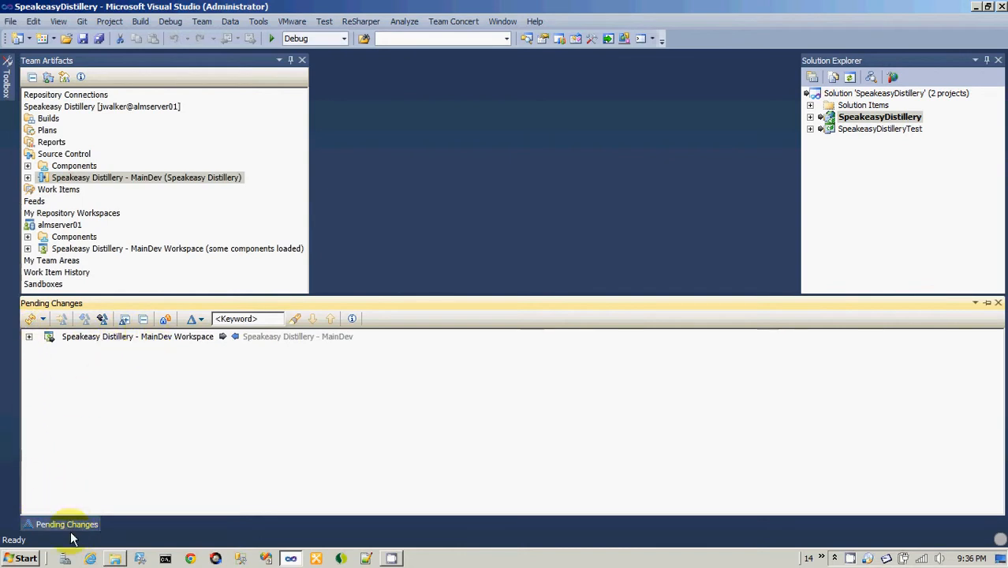
left_click(456, 22)
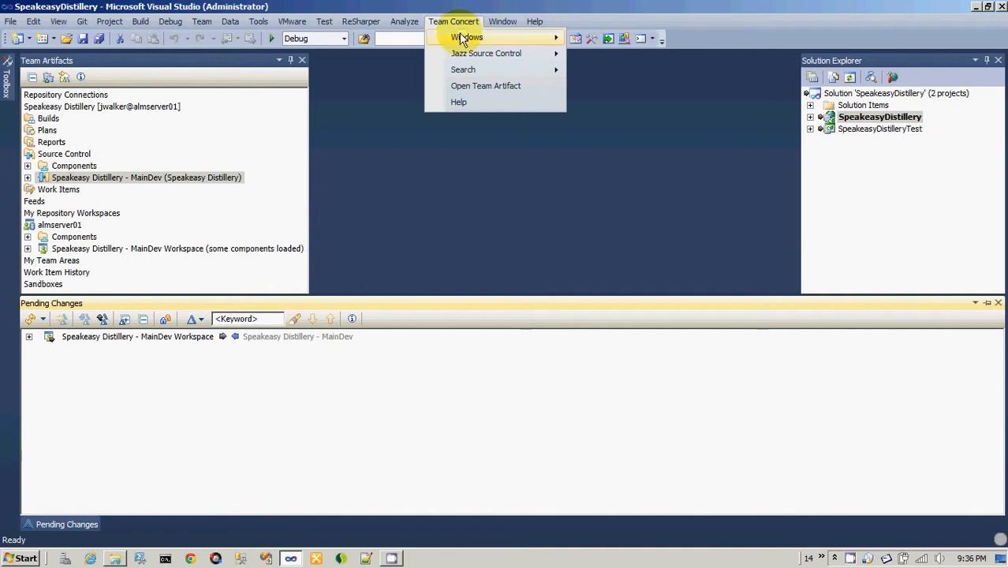
mouse_move(462, 36)
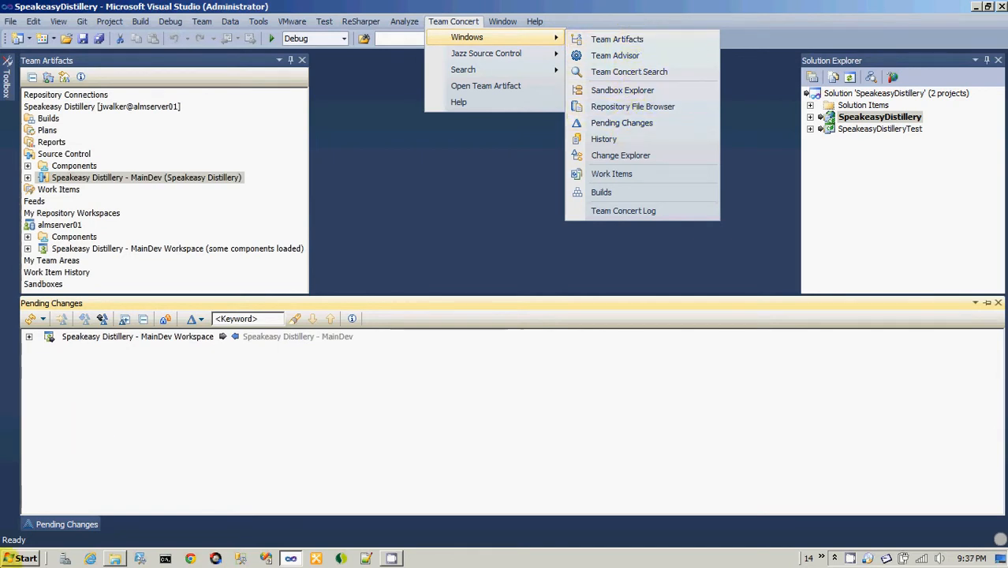
left_click(272, 446)
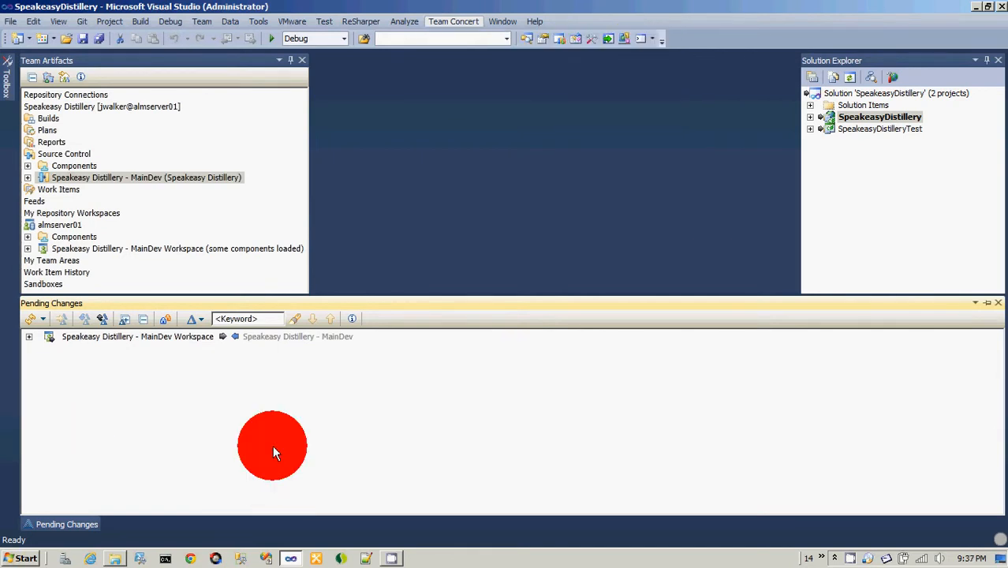
Expand the outgoing changes of SpeakeasyDistillery Web and open the Share projects change set's comment, keeping its text.
left_click(29, 337)
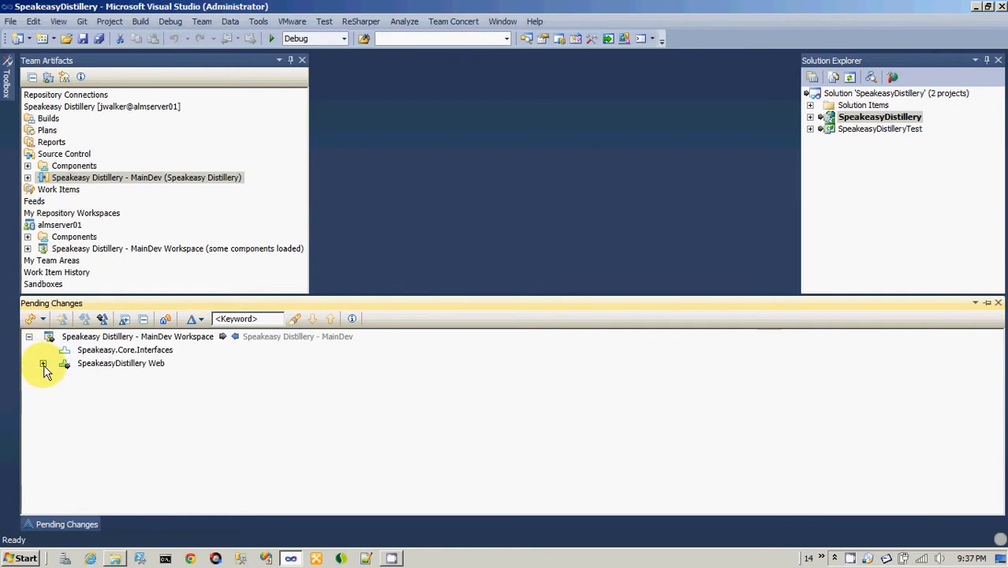
left_click(43, 365)
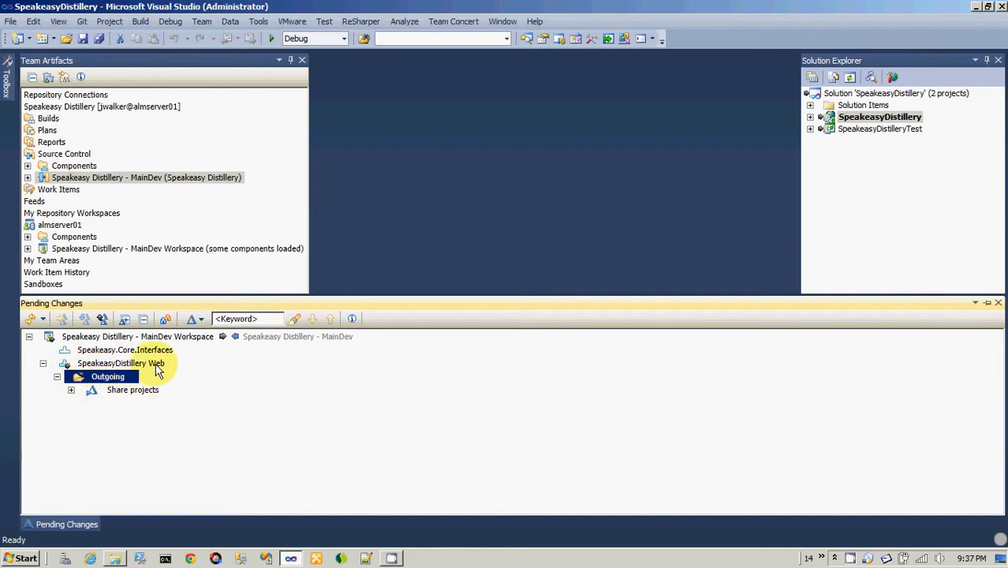
left_click(122, 391)
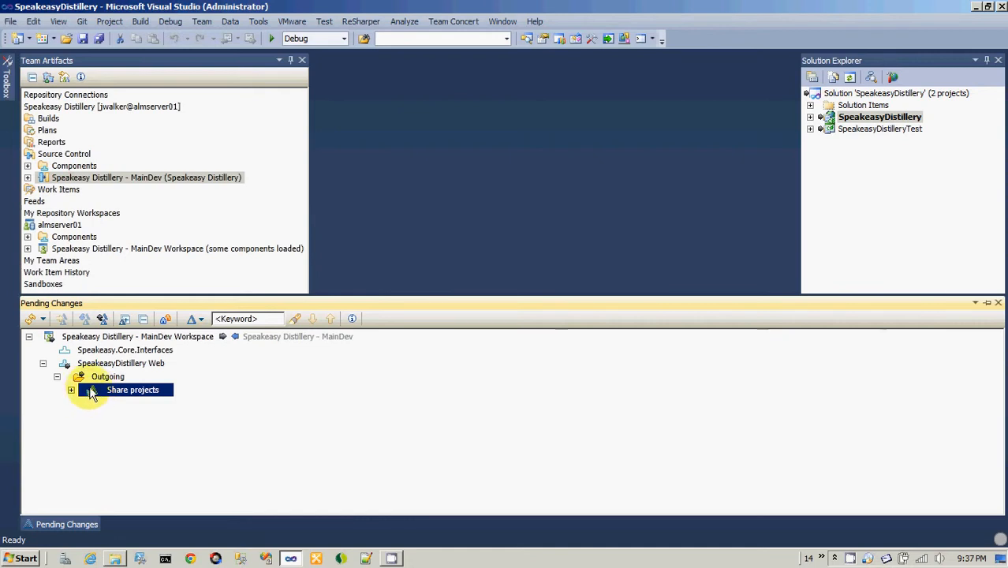
left_click(144, 398)
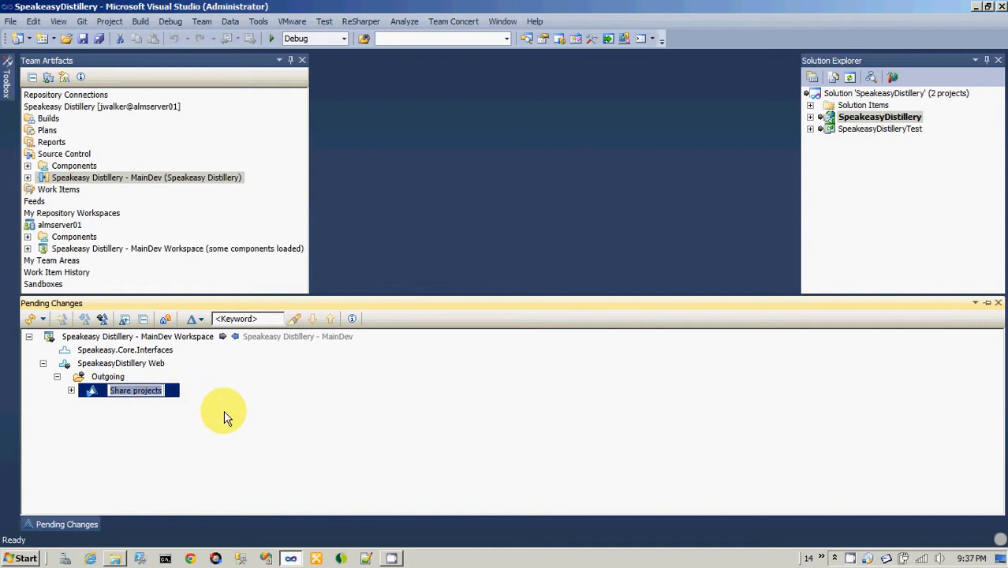
key("Return")
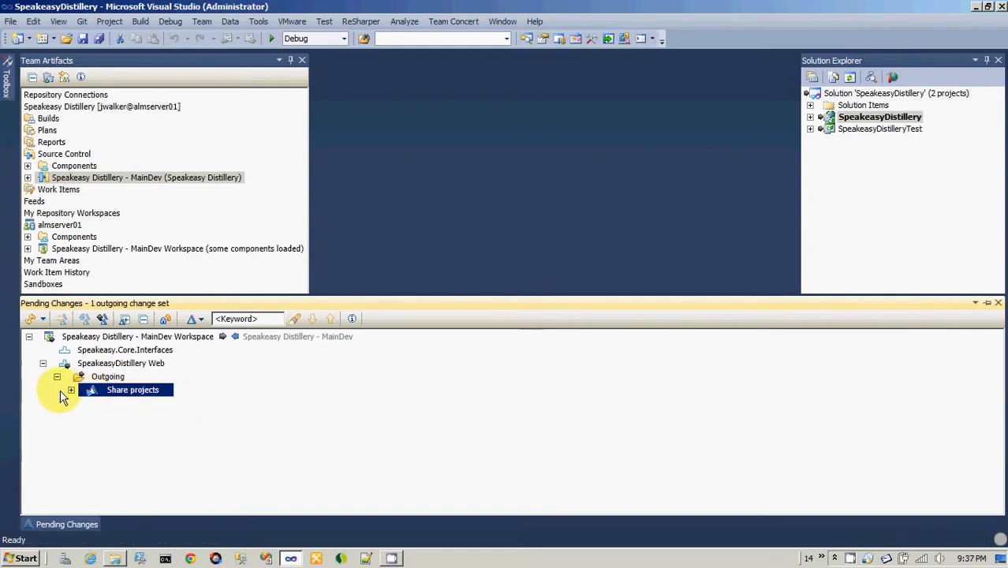
Examine the folders contained in the Share projects change set and review the actions available for it.
left_click(71, 391)
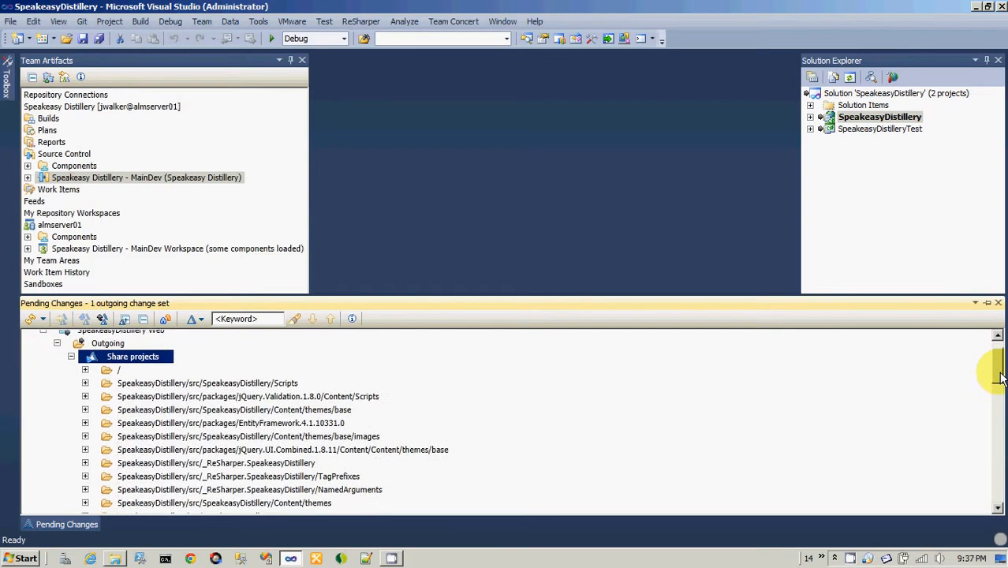
left_click_drag(998, 369, 995, 331)
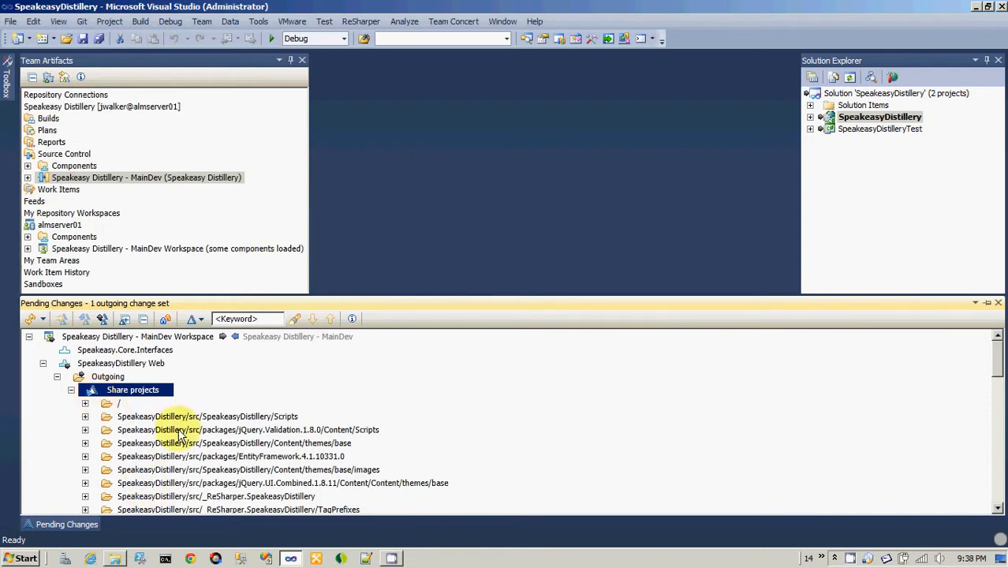
left_click(71, 390)
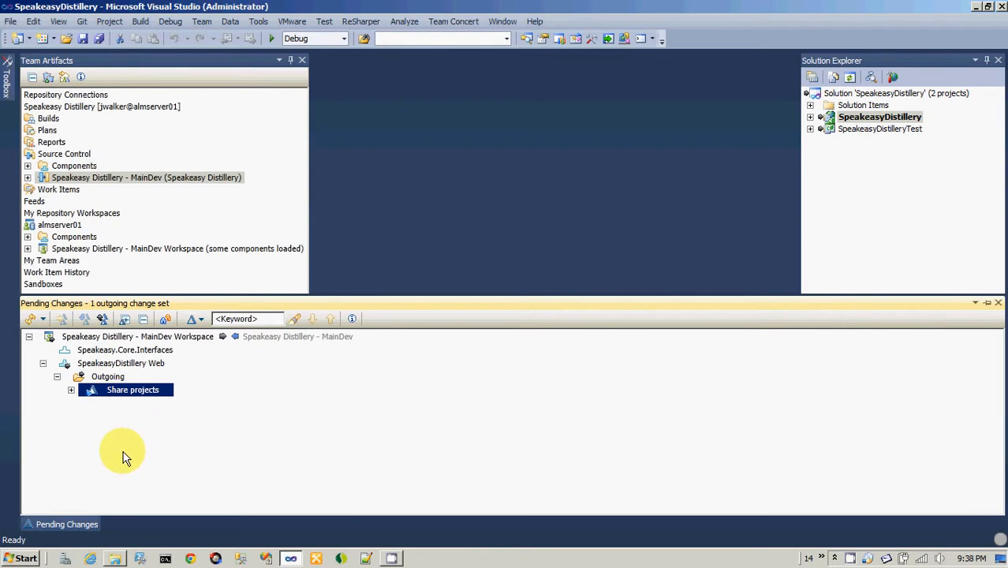
right_click(93, 394)
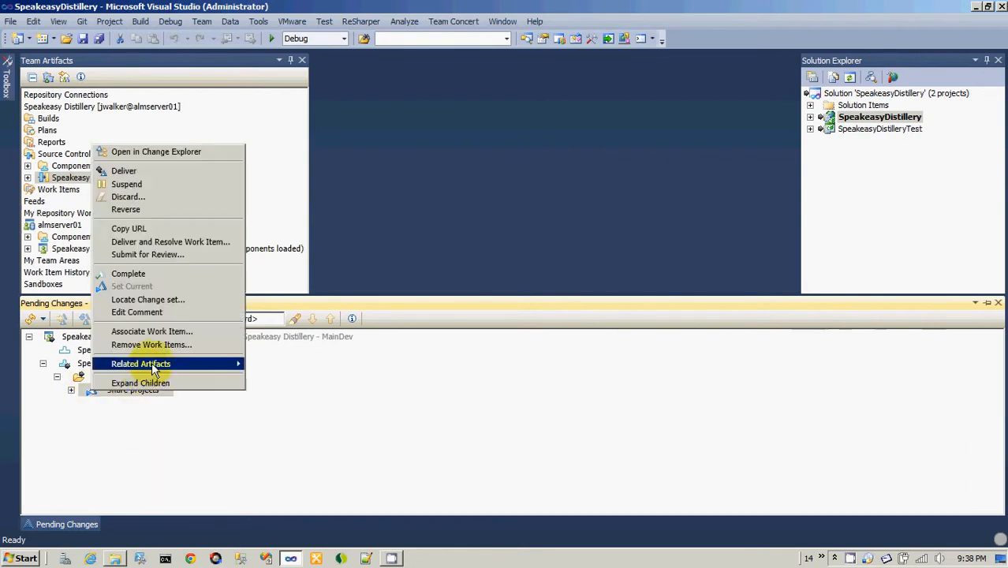
left_click(364, 454)
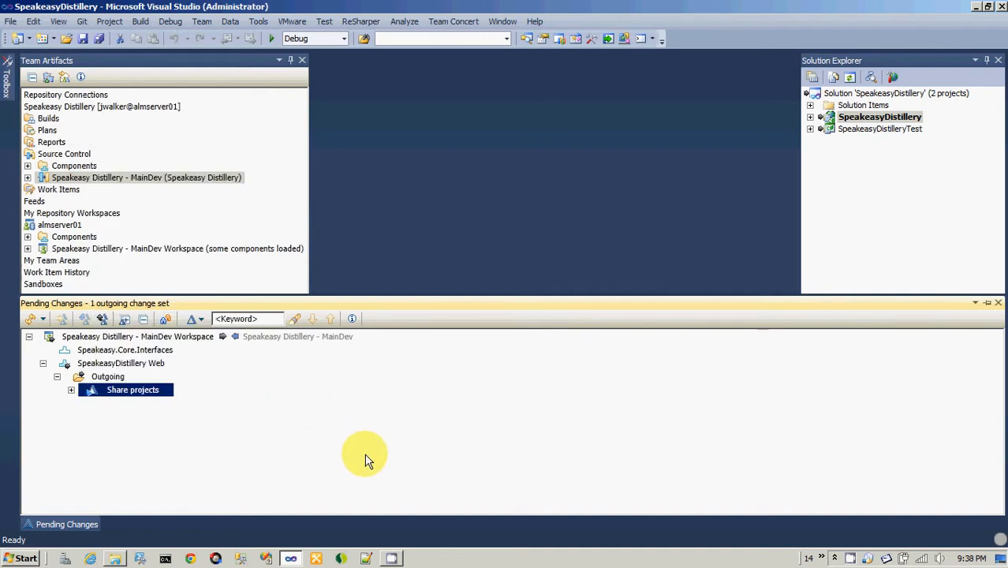
Open the Sprint Backlog [Sprint 1 (1.0)] from the current plans, accepting the security alert, and view its planned items.
left_click(201, 179)
left_click_drag(239, 509, 190, 512)
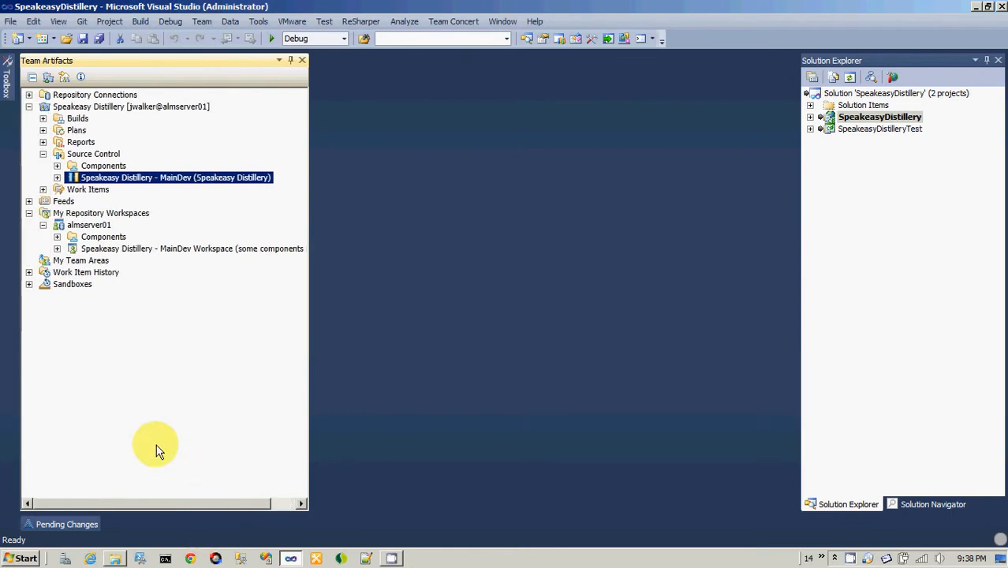
left_click(43, 131)
left_click(57, 154)
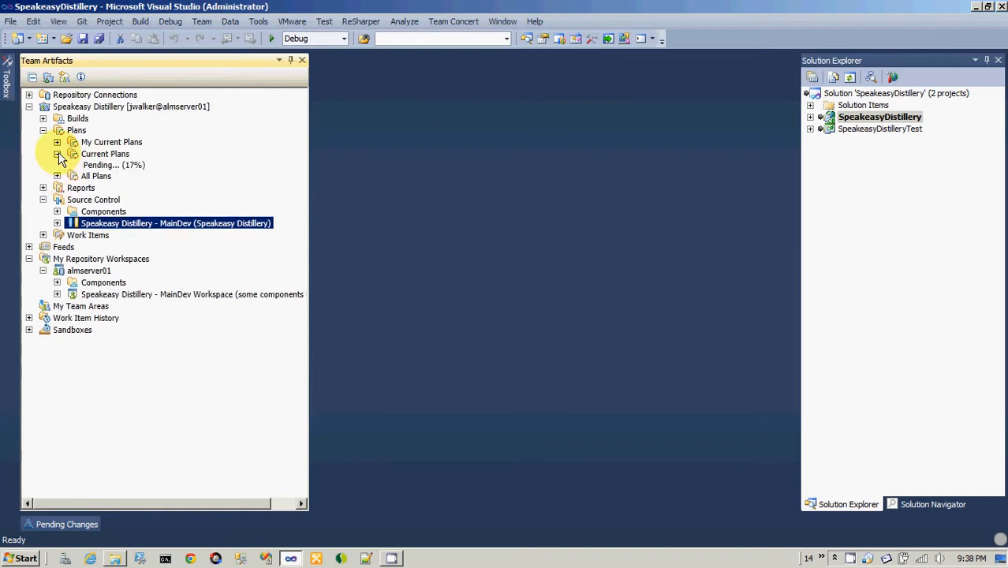
double_click(120, 189)
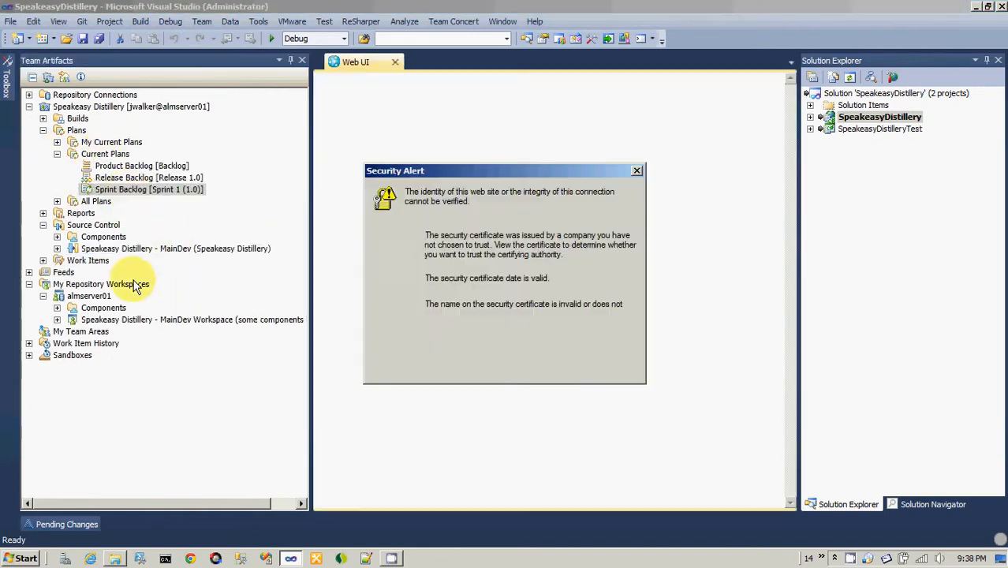
left_click(426, 363)
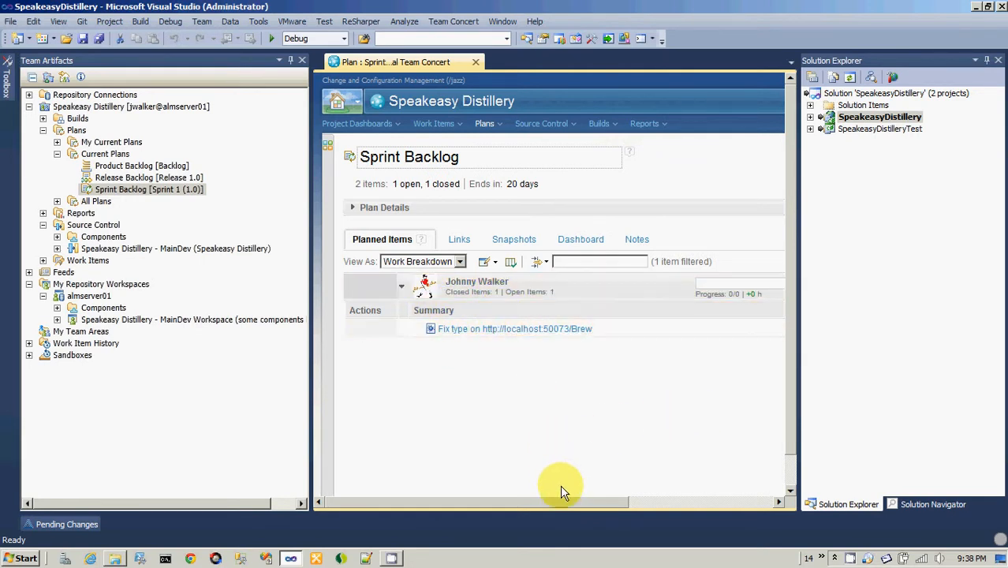
left_click_drag(570, 502, 499, 533)
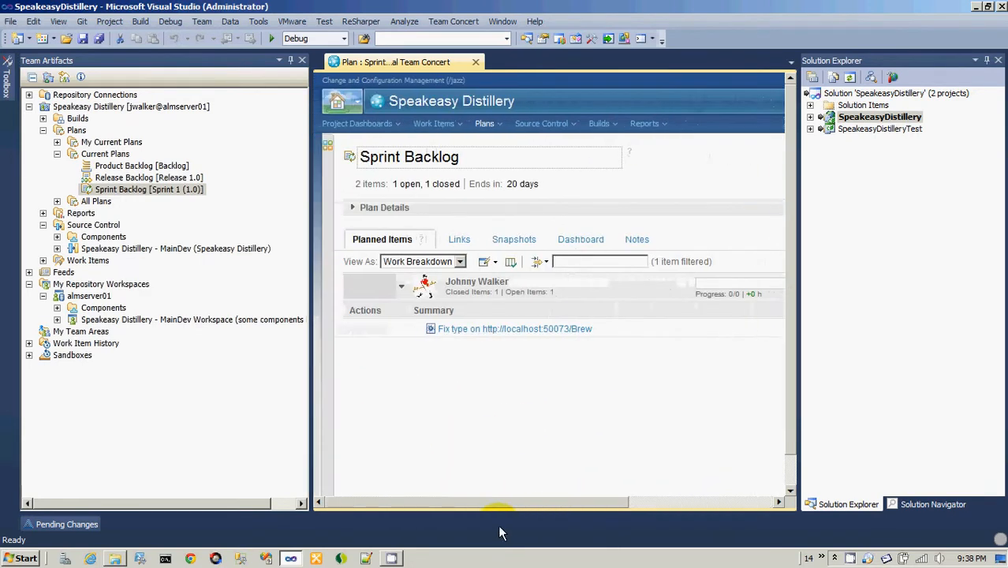
Collapse the current plans and run the predefined shared work item query Recently closed.
left_click(58, 153)
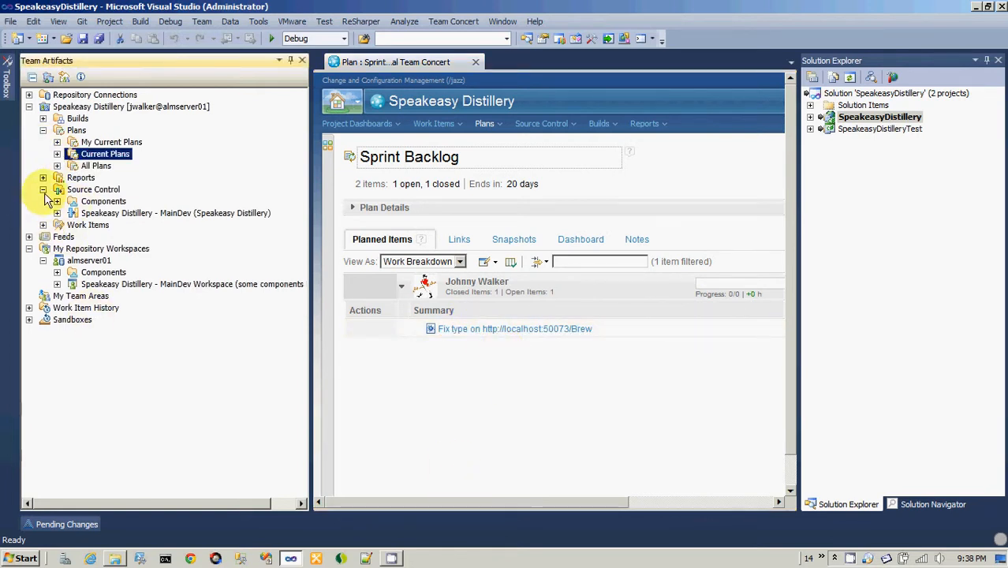
left_click(42, 226)
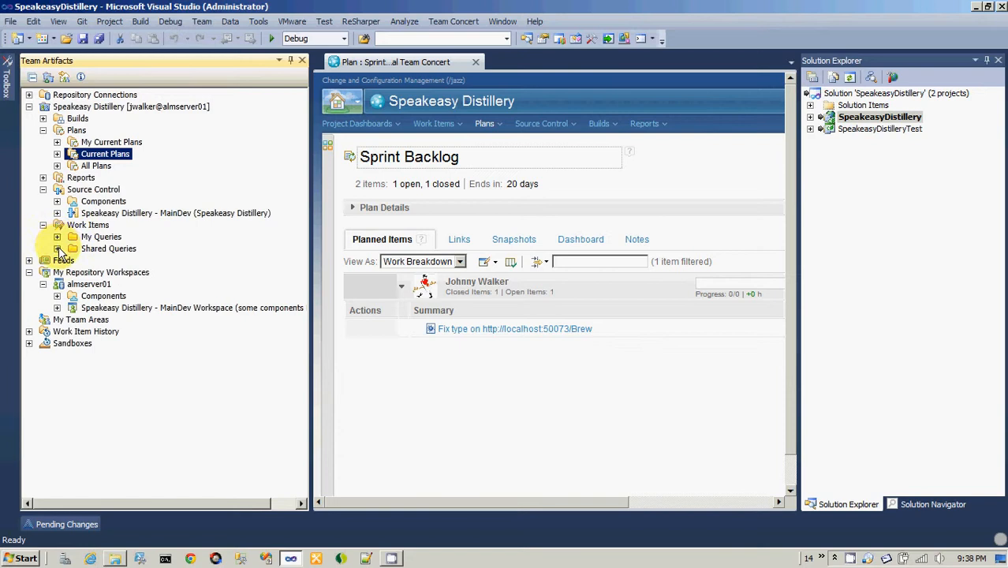
left_click(57, 248)
left_click(71, 260)
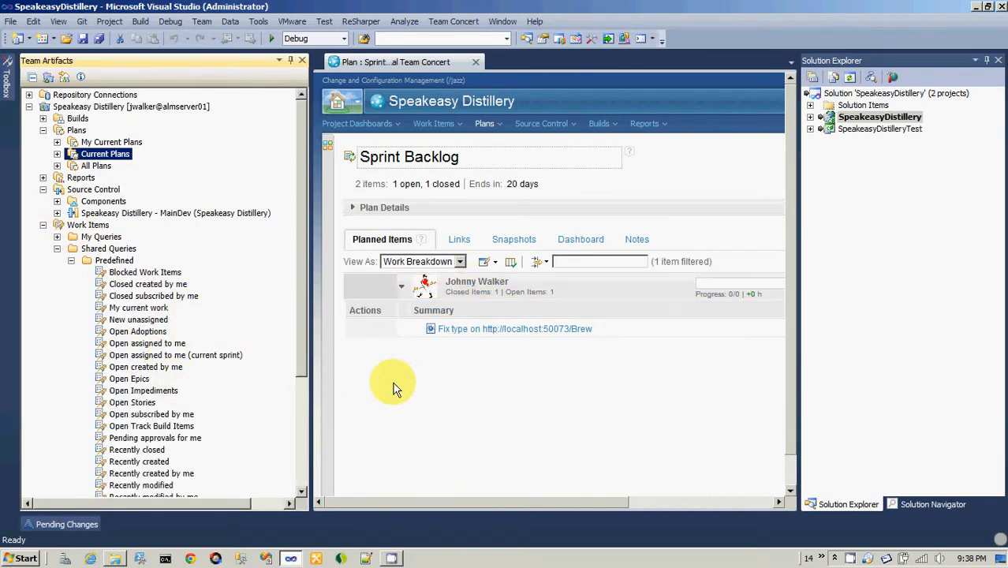
left_click(138, 285)
scroll(158, 395, "down", 1)
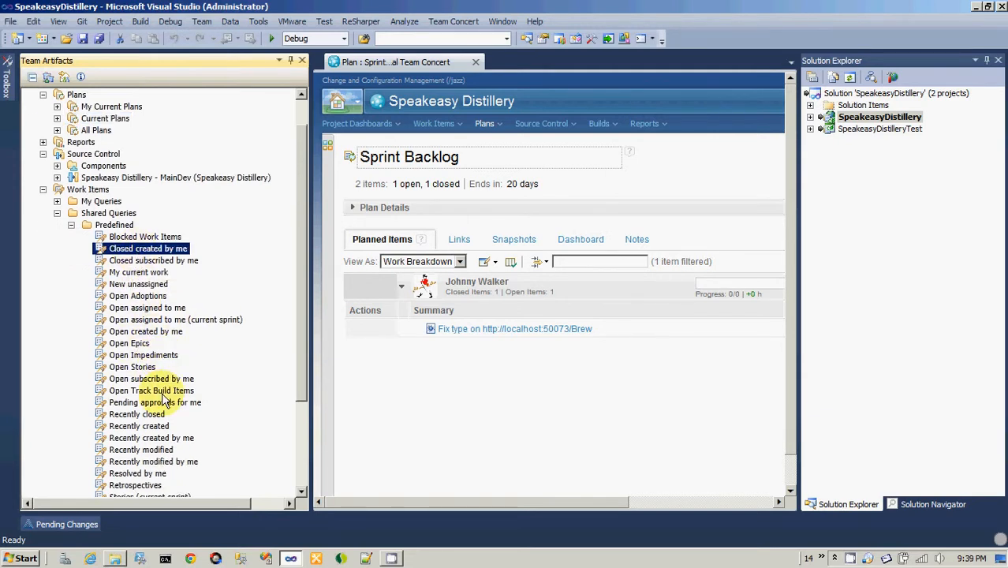
scroll(164, 401, "down", 1)
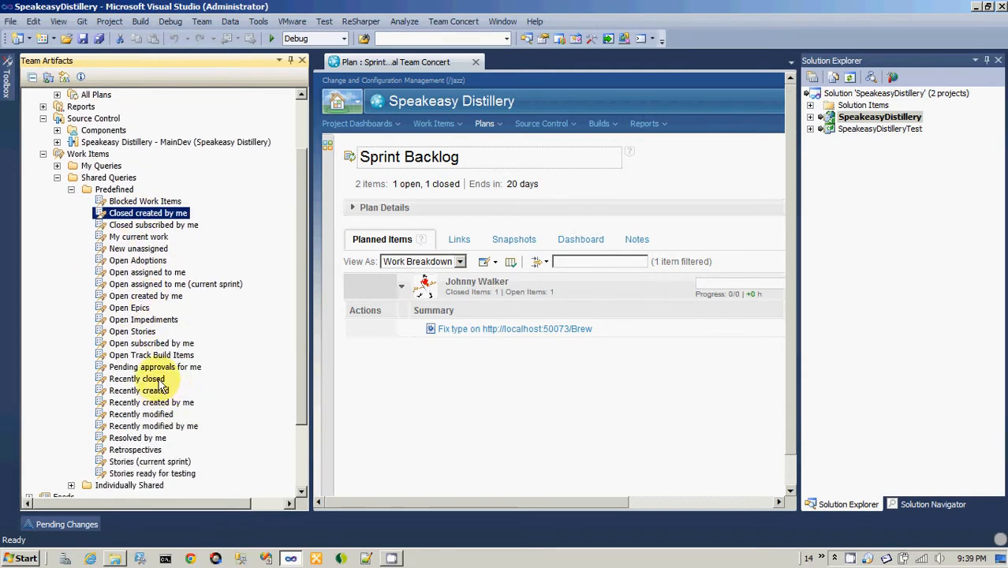
double_click(136, 379)
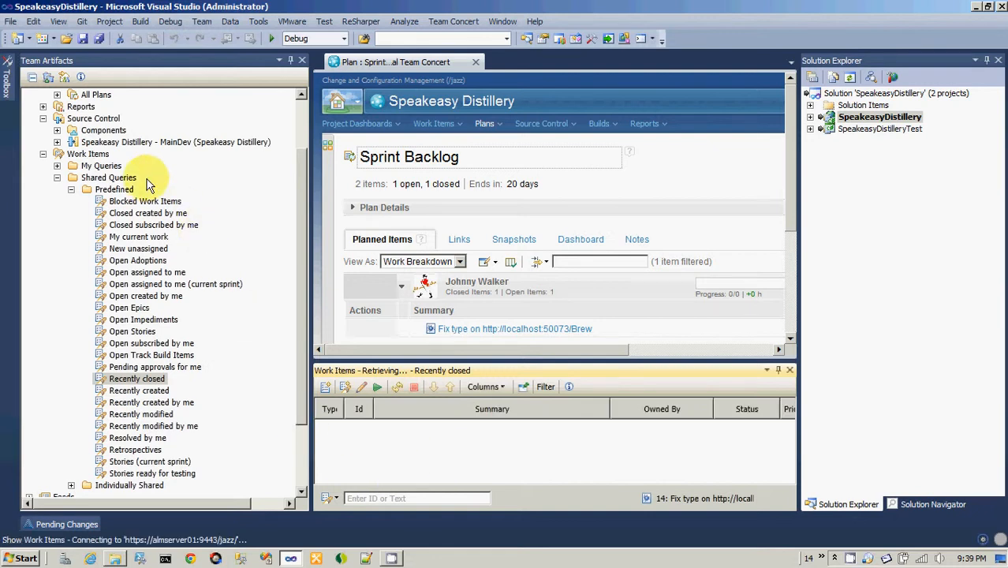
Look through the predefined shared queries and run the My current work query.
left_click(82, 155)
scroll(87, 162, "up", 2)
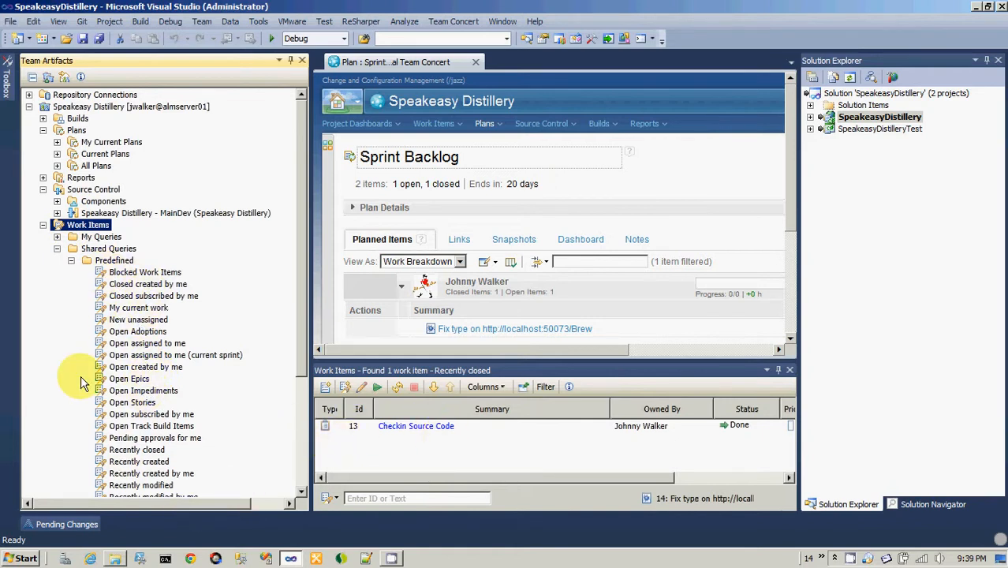
scroll(84, 434, "down", 2)
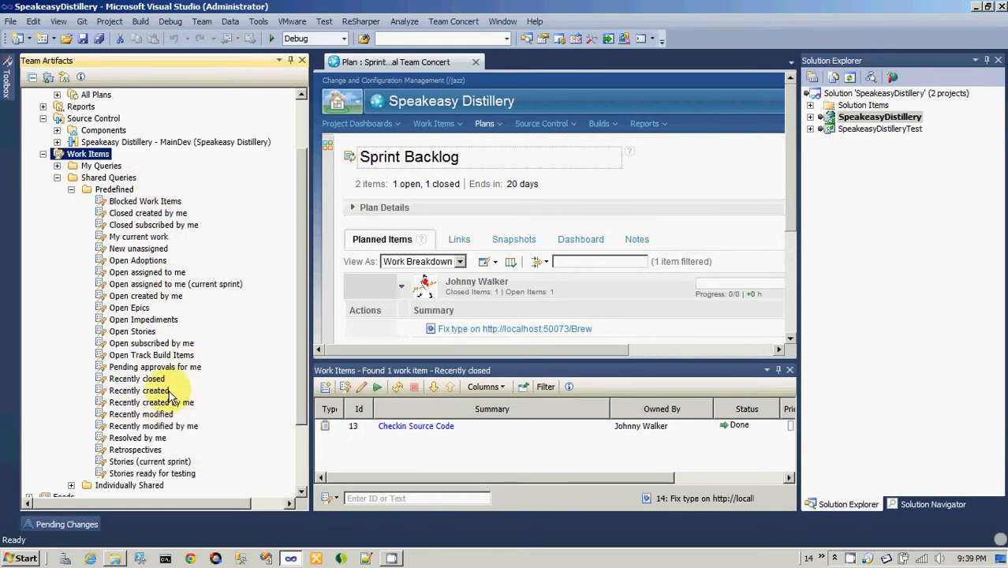
left_click(139, 379)
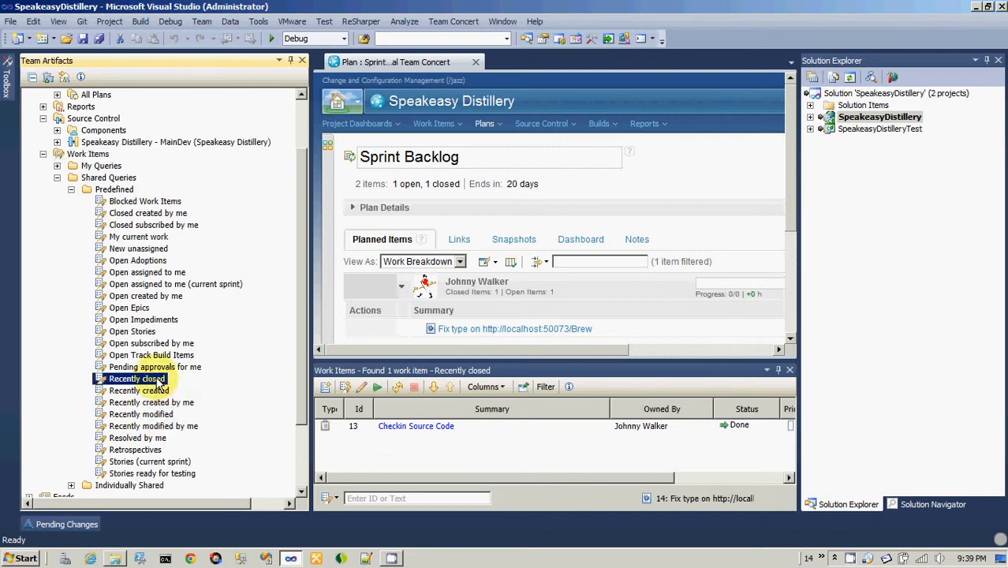
left_click(141, 238)
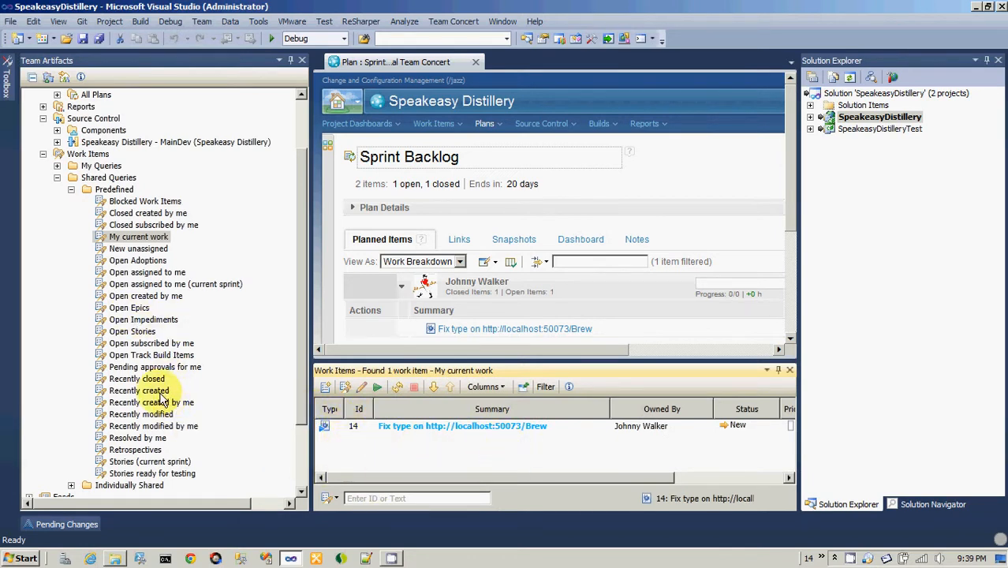
Associate work item 13: Checkin Source Code with the outgoing Share projects change set and deliver the change set.
left_click(79, 522)
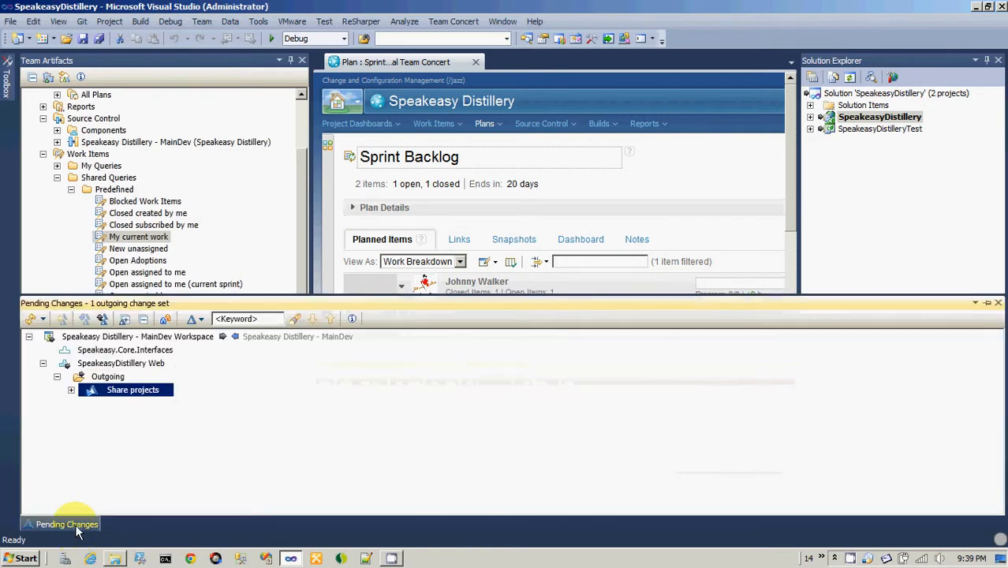
right_click(112, 398)
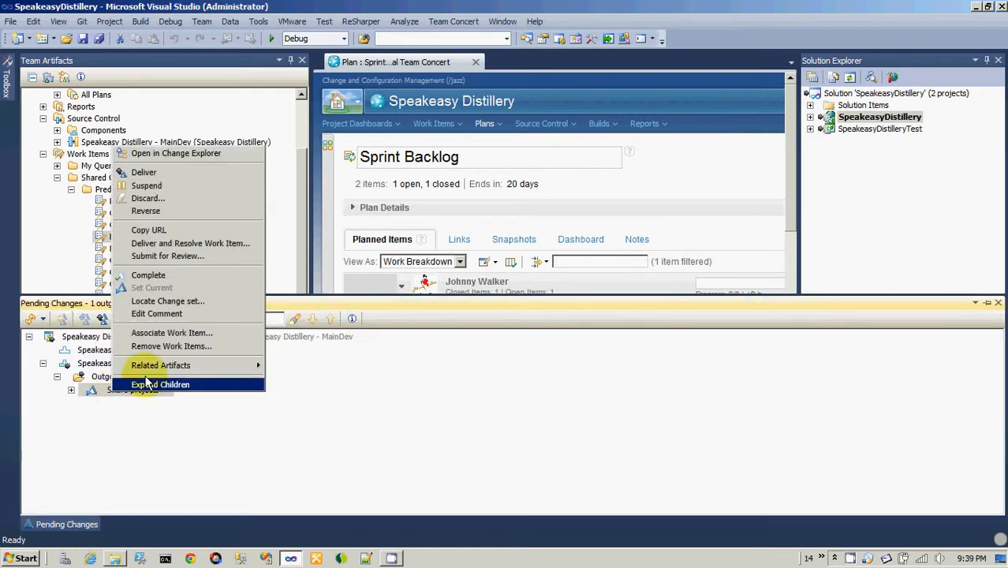
left_click(174, 336)
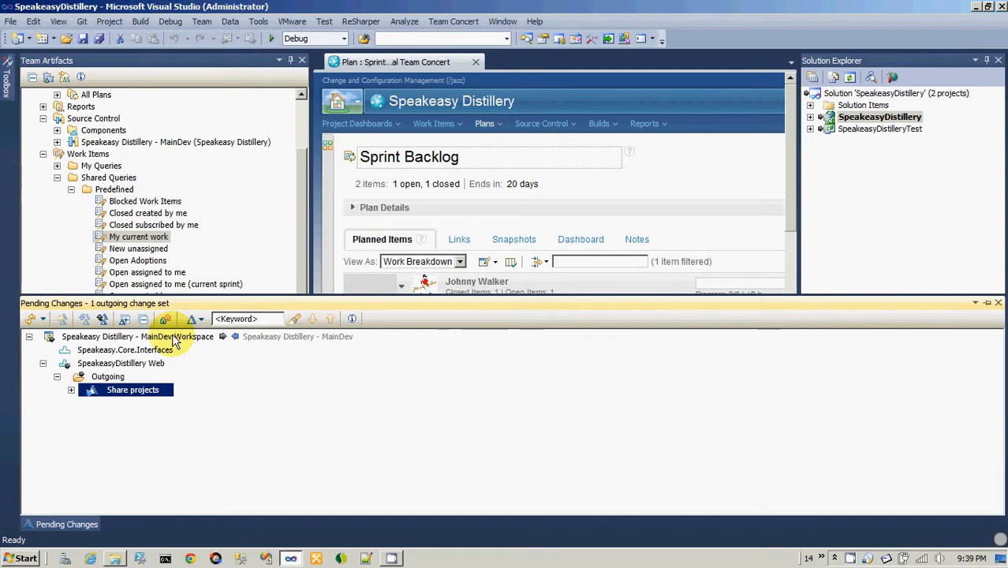
left_click(404, 258)
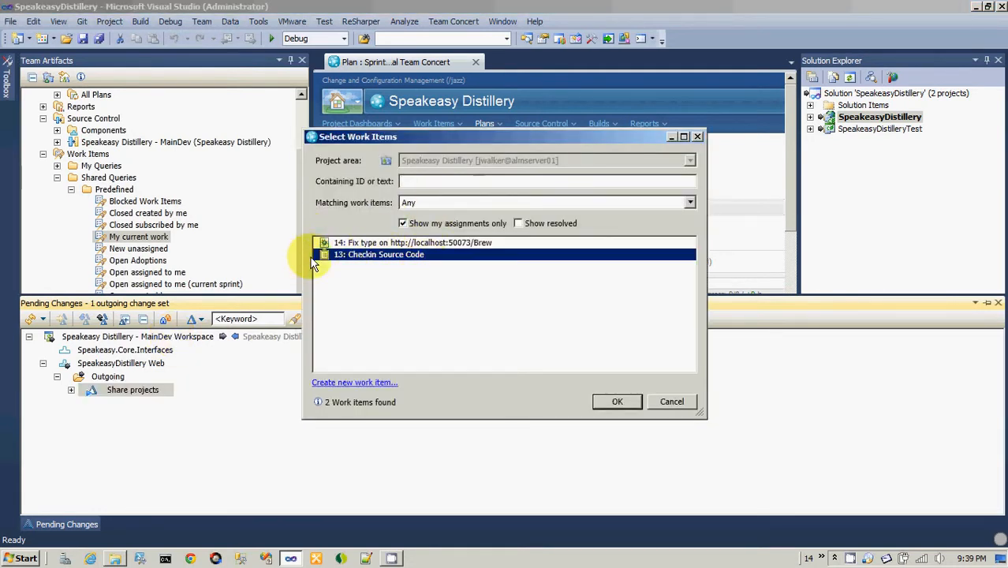
left_click(617, 403)
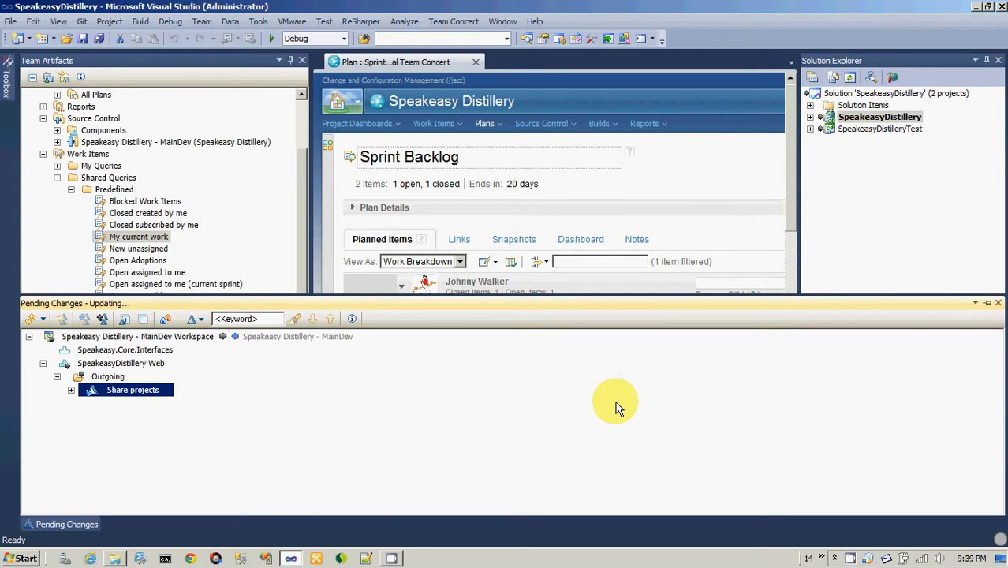
right_click(117, 394)
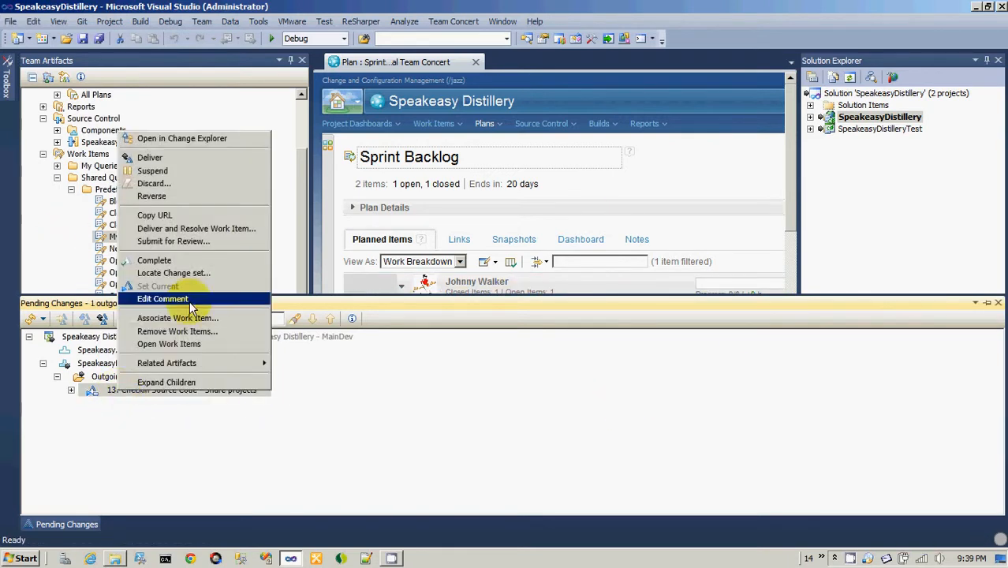
left_click(181, 161)
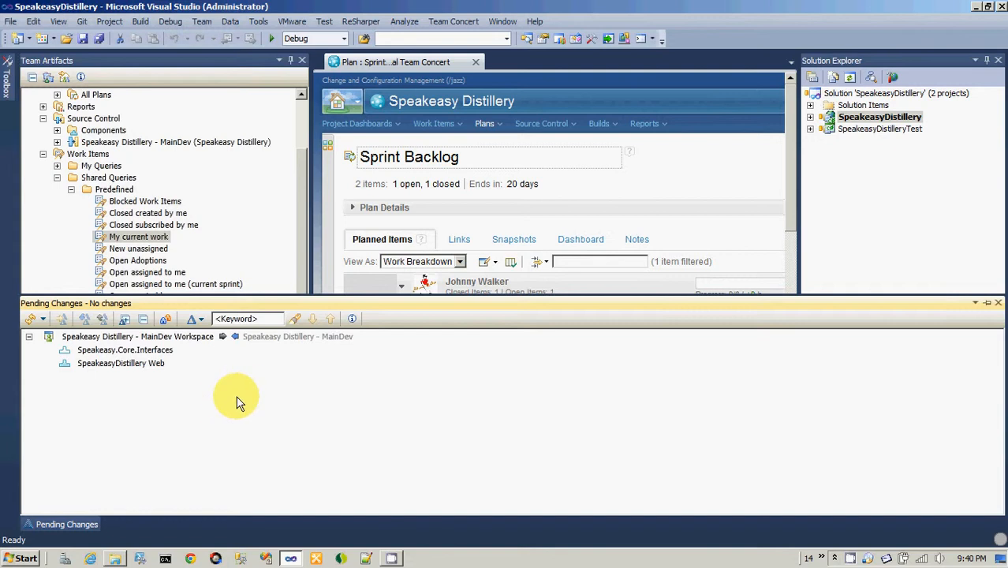
Rerun the My current work query and select work item 14 about the Brew page.
left_click(301, 251)
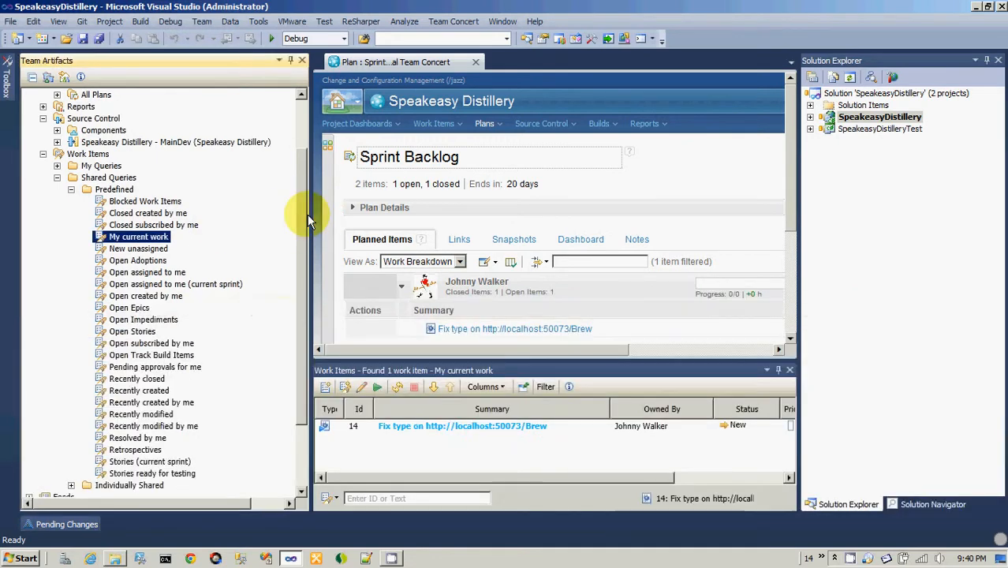
double_click(158, 239)
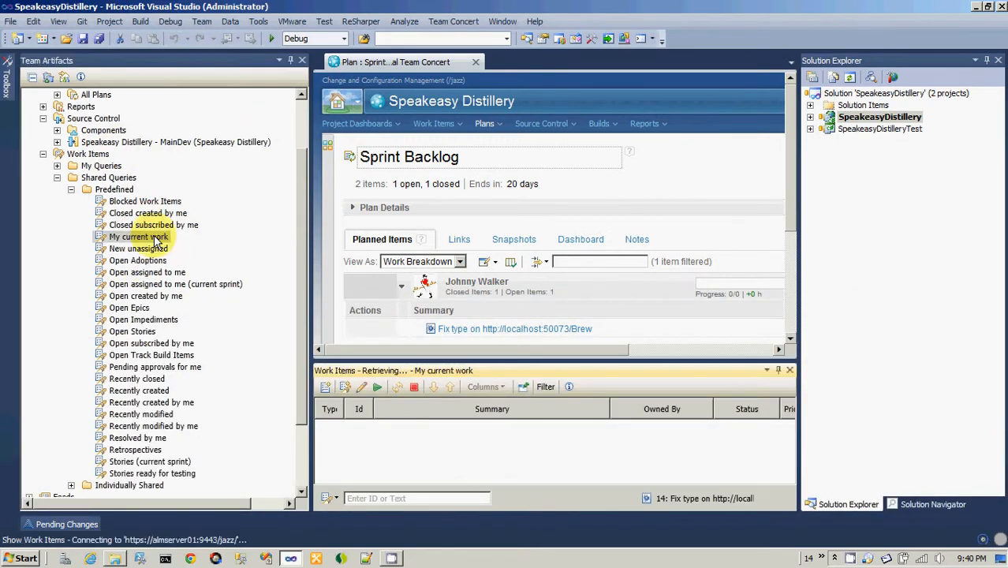
left_click(476, 433)
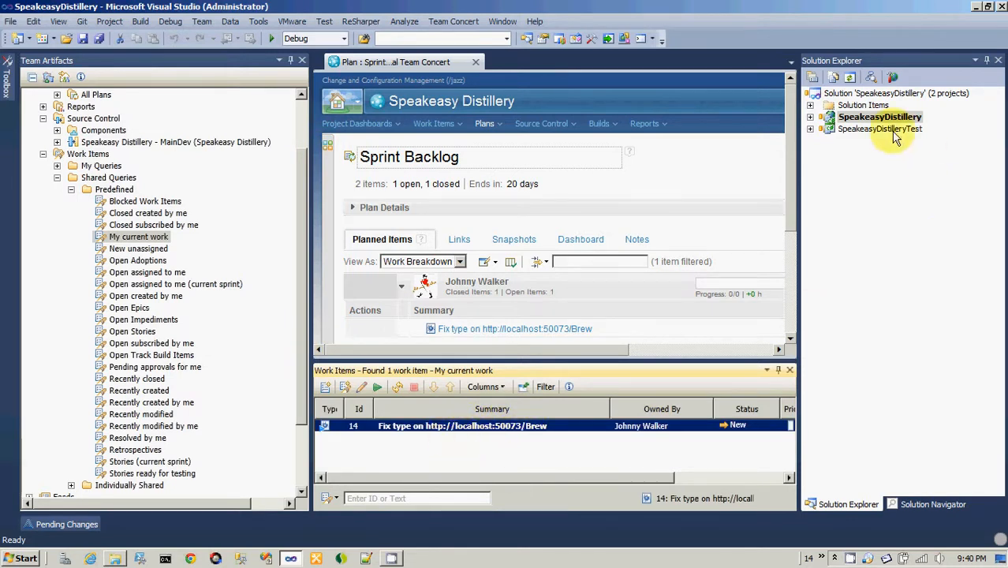
Close the Sprint Backlog plan and open Index.cshtml from the Views/Brew folder of the SpeakeasyDistillery project.
left_click(811, 118)
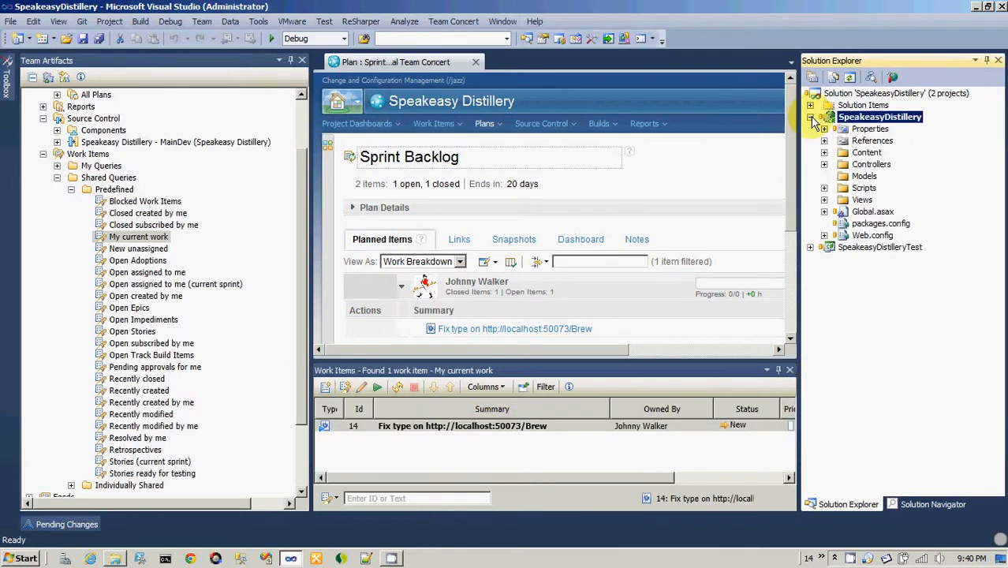
left_click(475, 62)
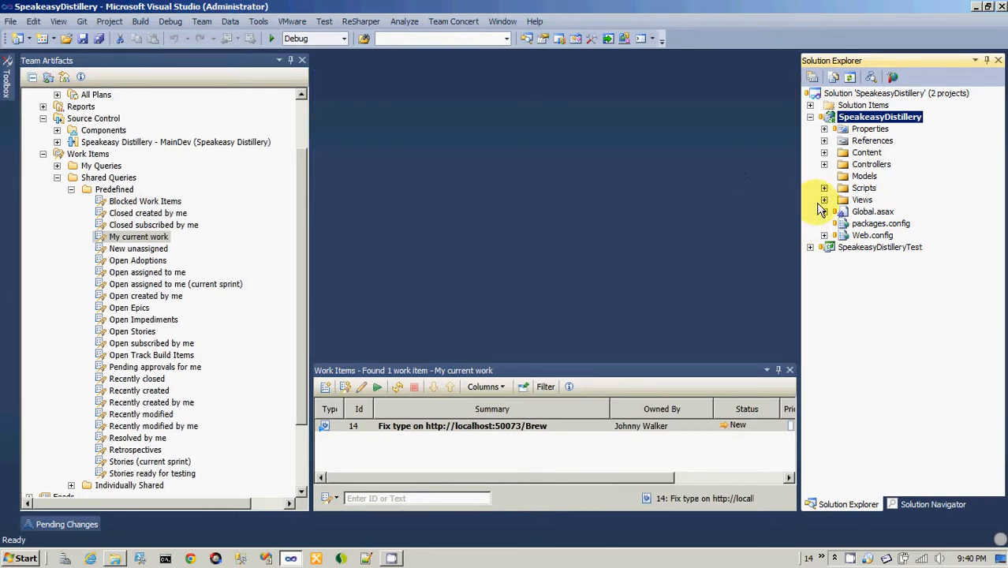
left_click(825, 200)
left_click(837, 211)
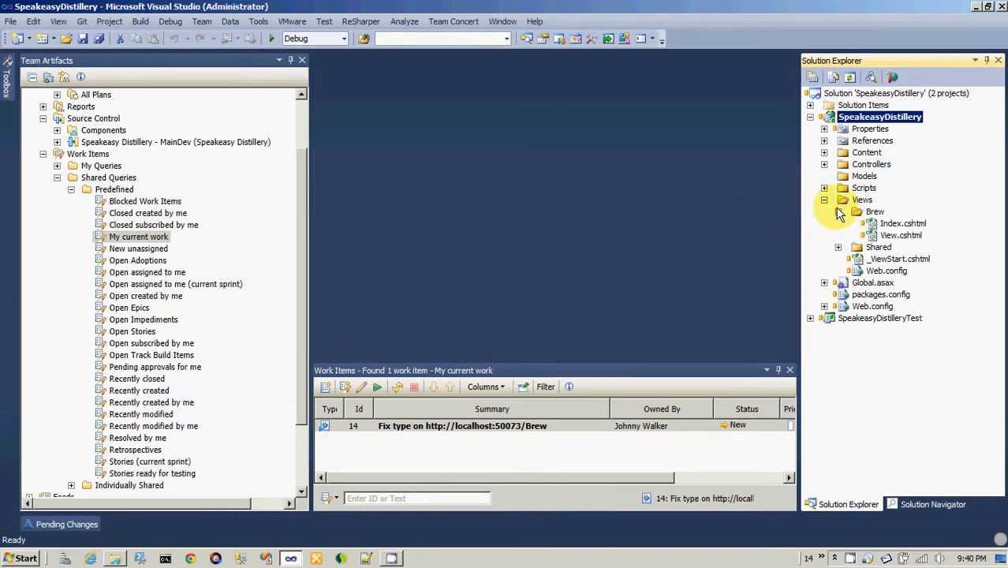
double_click(903, 224)
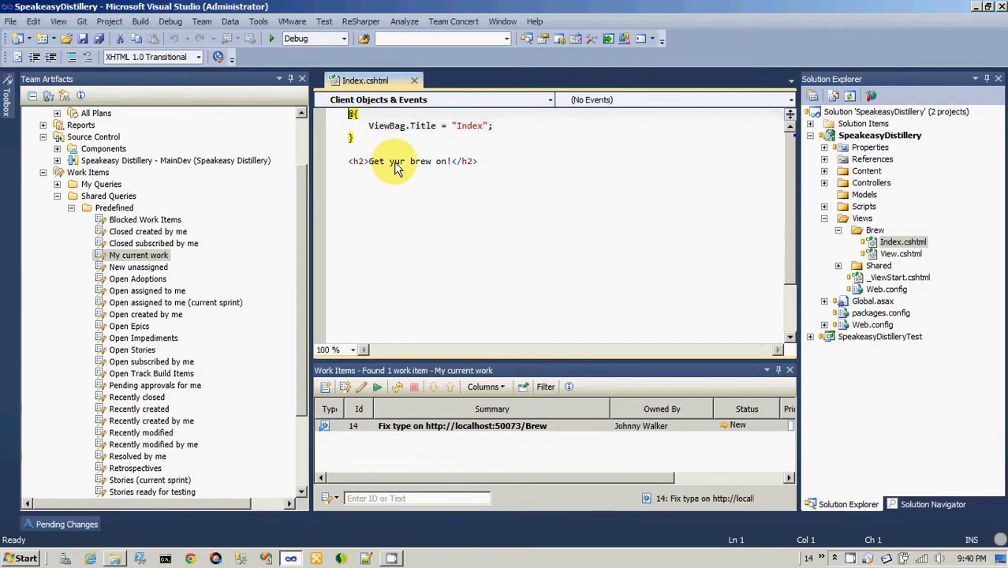
Correct the heading in Index.cshtml to "Get your brew on!", then save and close the file.
left_click(394, 162)
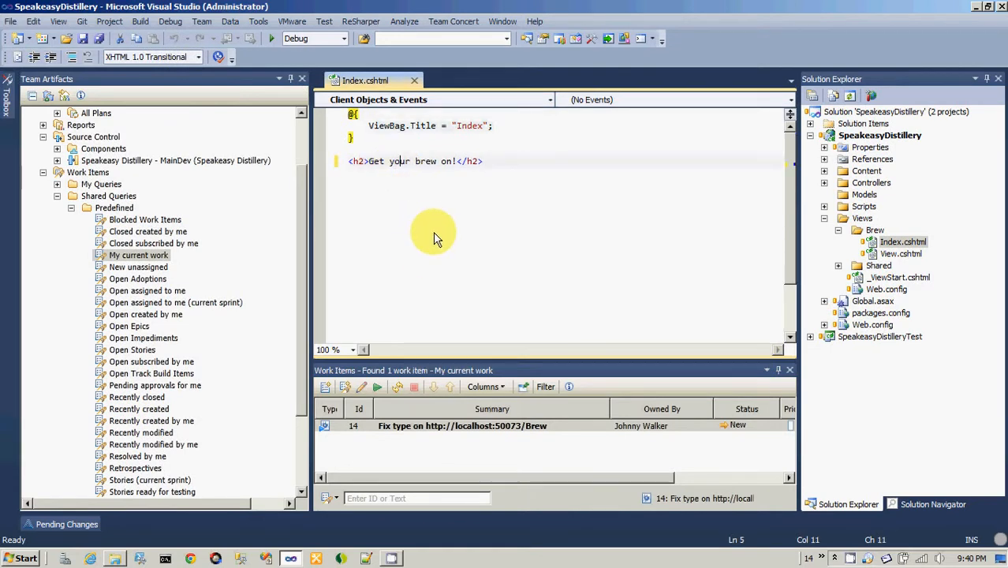
type("o")
left_click(84, 38)
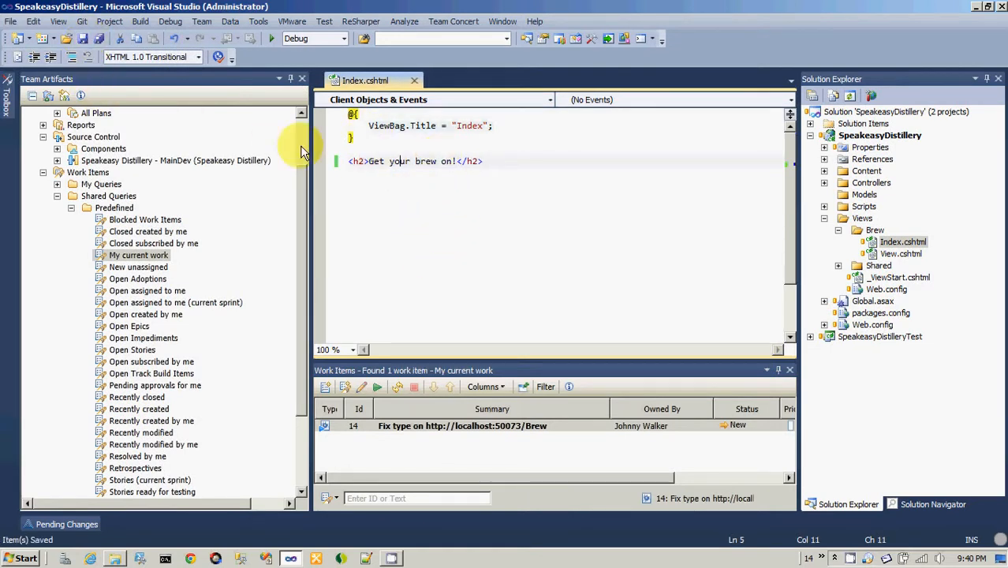
left_click(414, 81)
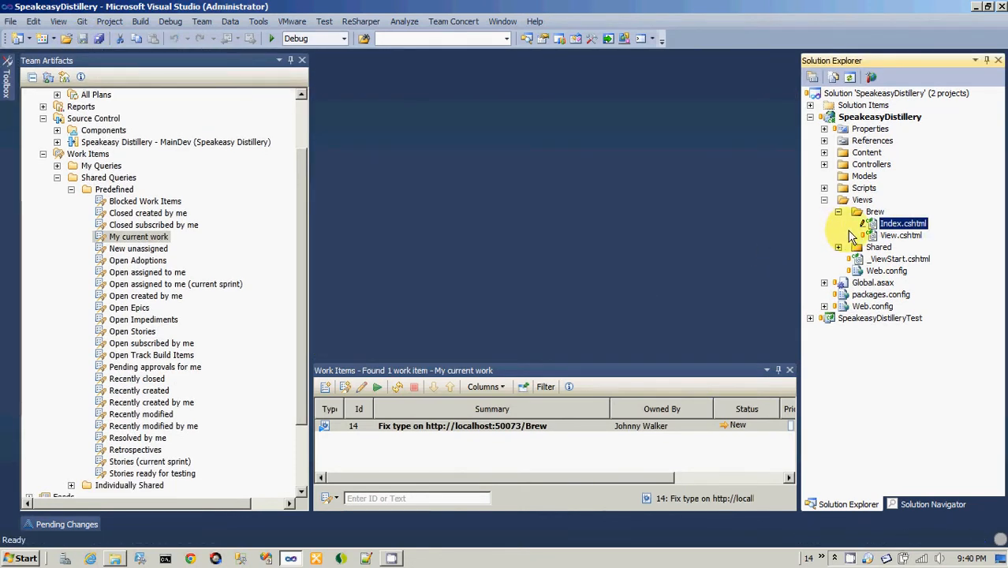
Collapse the Predefined and Shared Queries folders in the team artifacts tree.
mouse_move(869, 228)
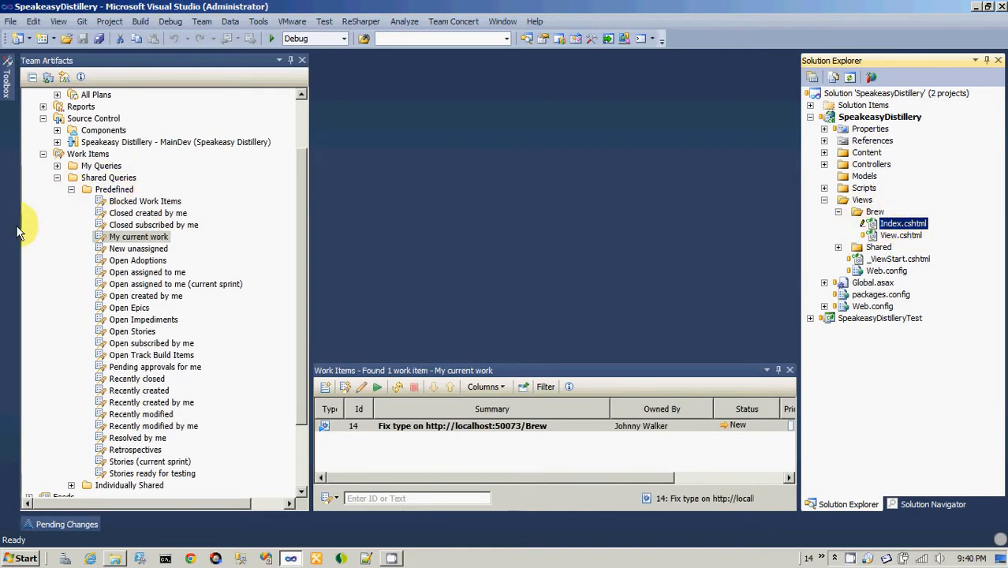
left_click(71, 189)
left_click(56, 249)
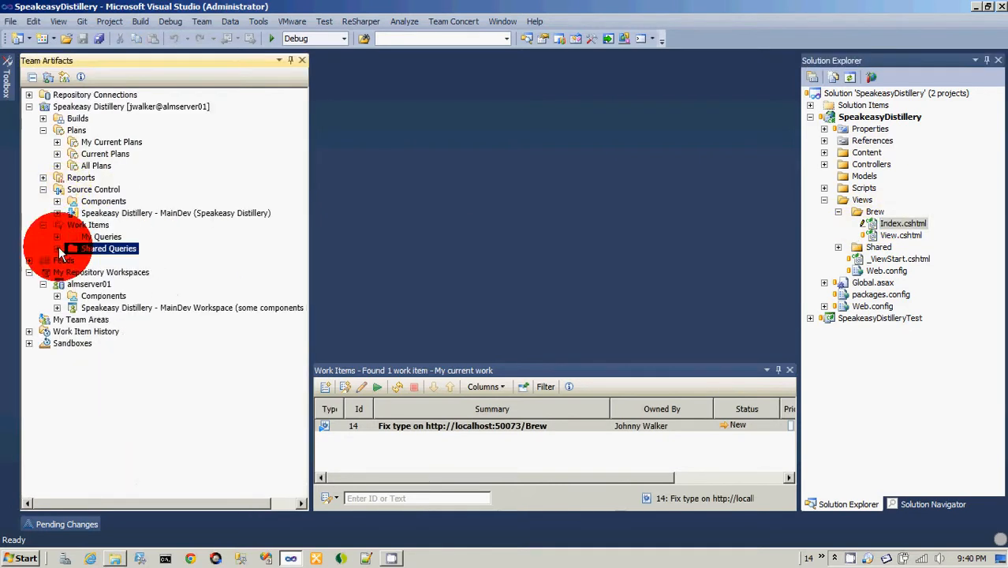
Expand the unresolved changes of SpeakeasyDistillery Web and check in the Index.cshtml change to a new change set.
left_click(79, 527)
left_click(57, 377)
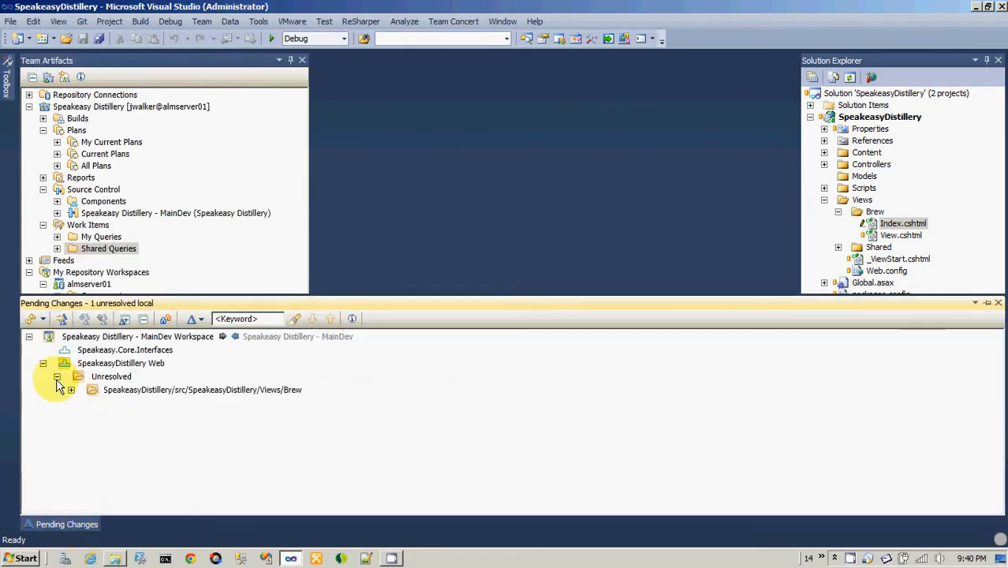
left_click(71, 391)
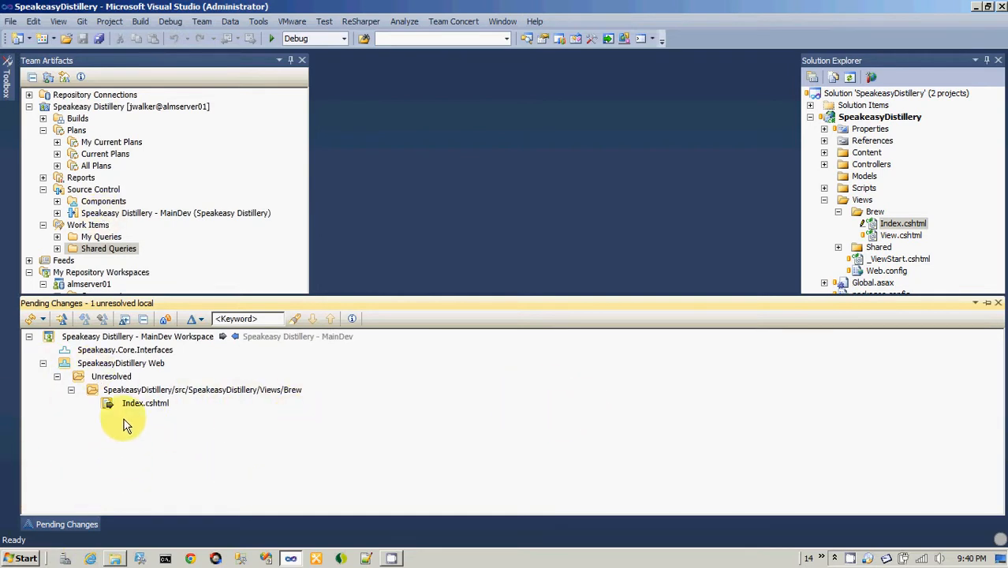
right_click(111, 380)
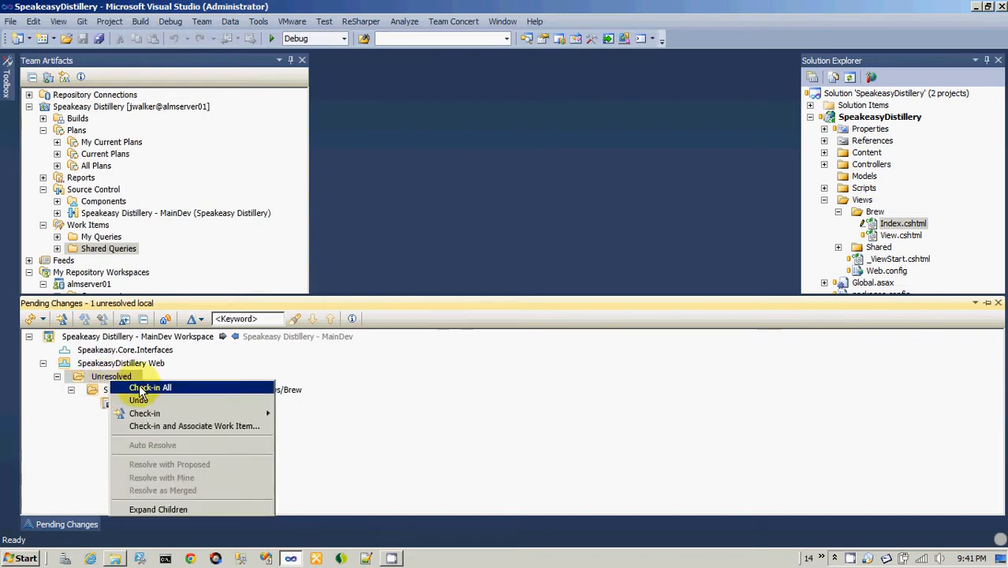
mouse_move(168, 415)
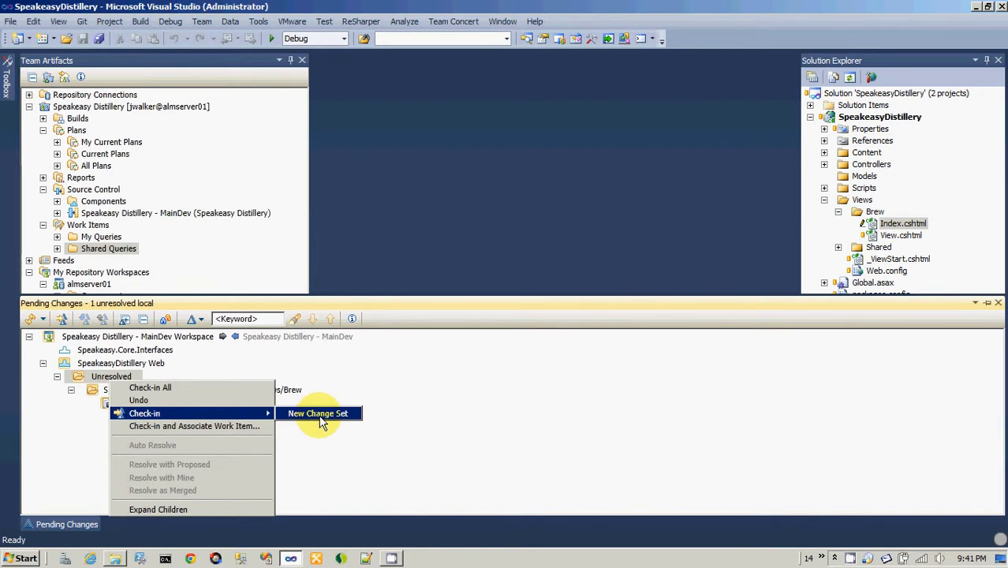
left_click(315, 416)
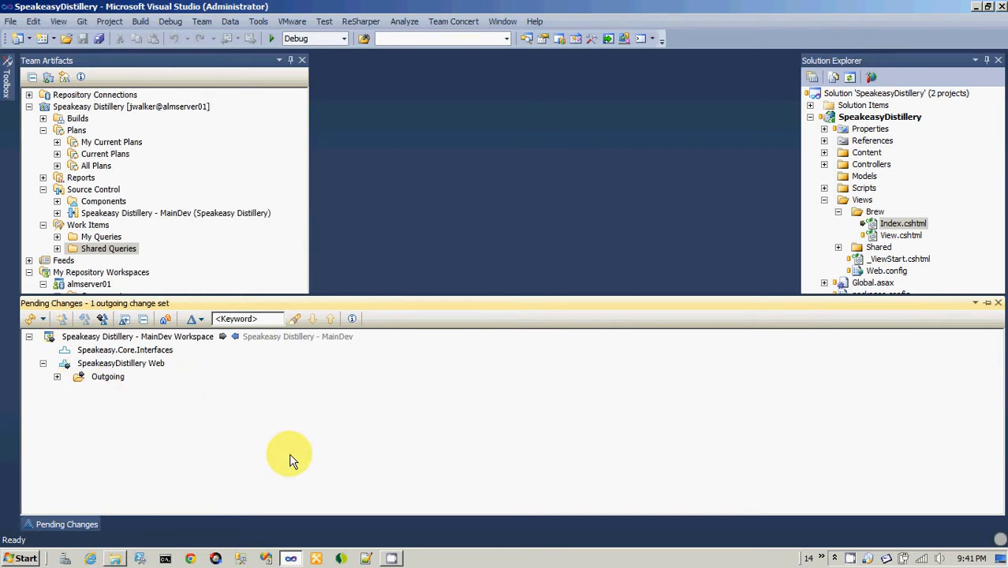
Expand the outgoing change set for work item 14 and examine its changed file and linked work item.
left_click(57, 376)
left_click(115, 395)
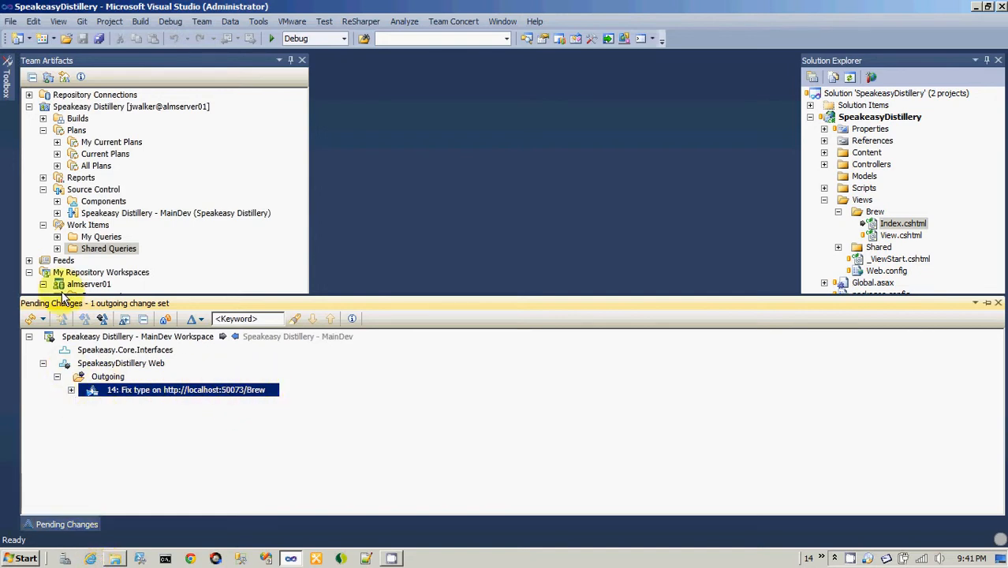
left_click(281, 235)
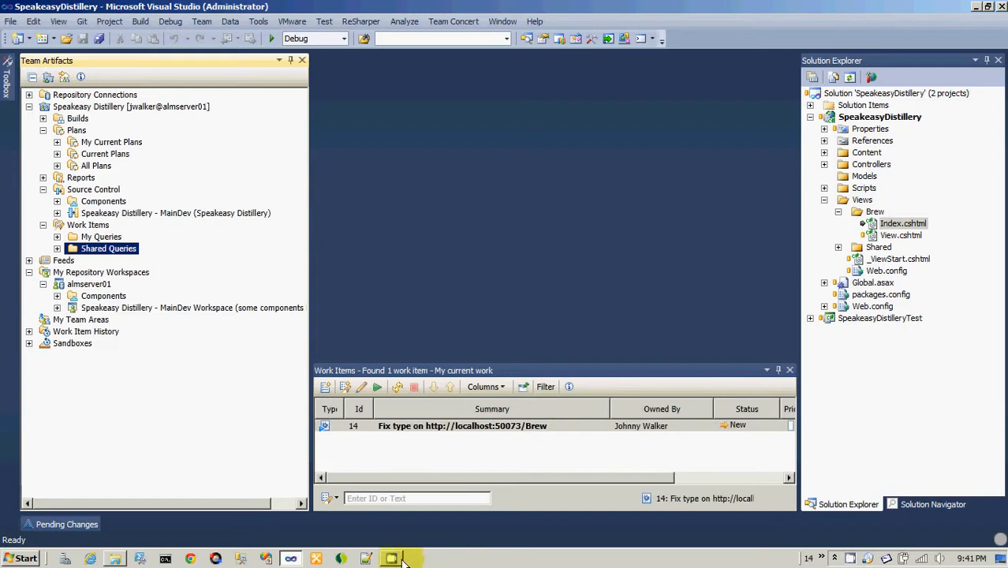
left_click(70, 525)
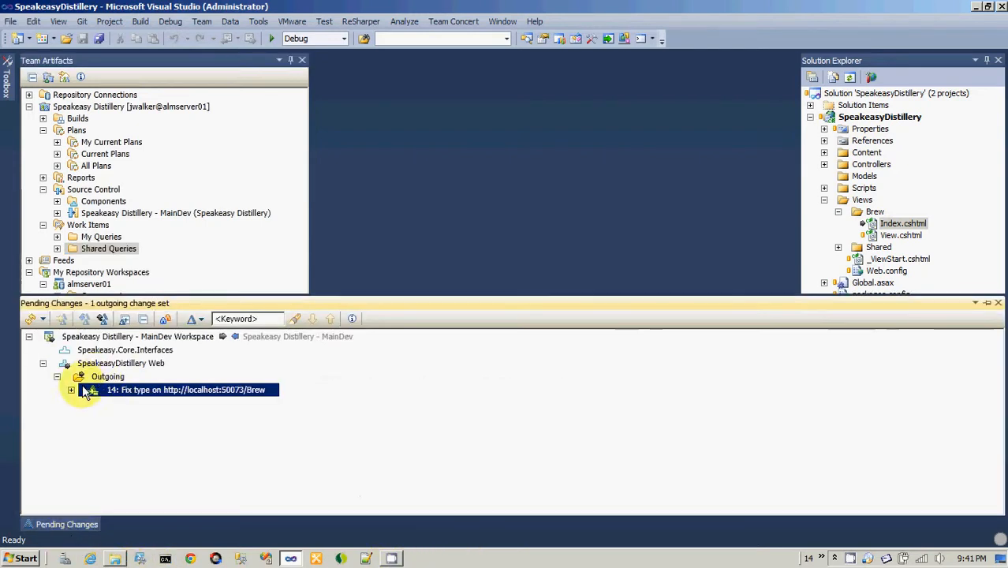
left_click(71, 390)
left_click(85, 404)
left_click(130, 417)
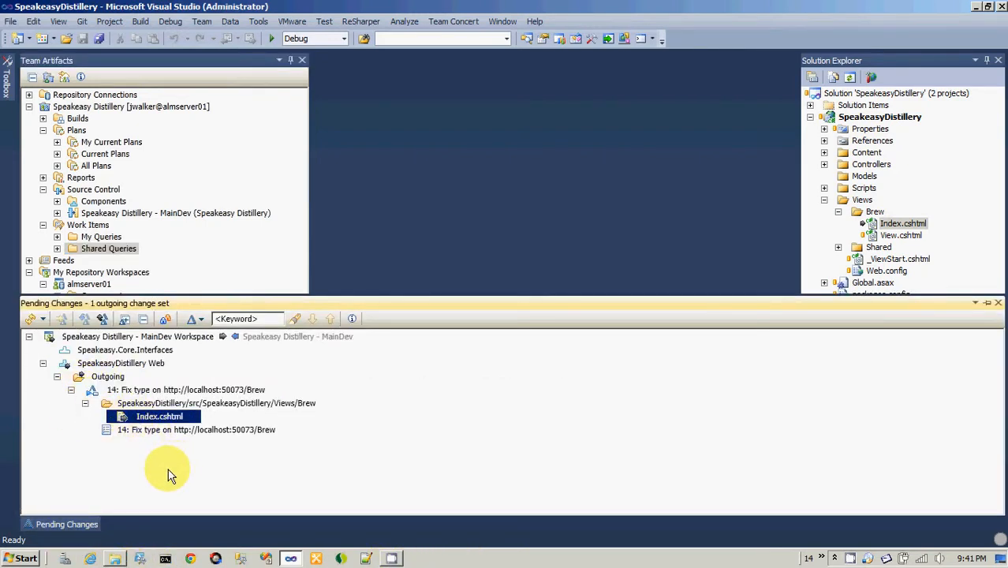
left_click(116, 392)
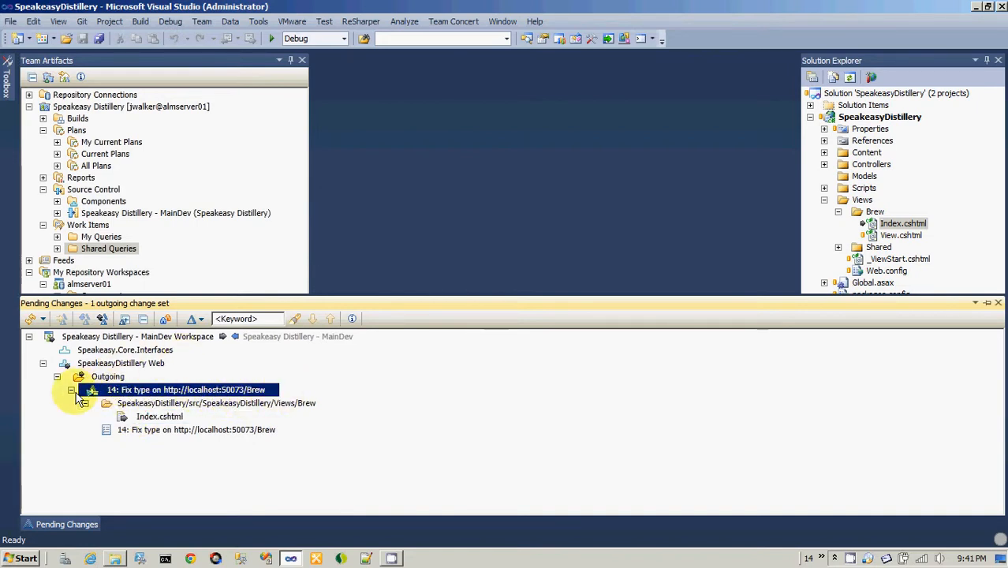
Check work item 14 in the My current work results and view the options for its current work item status.
left_click(225, 248)
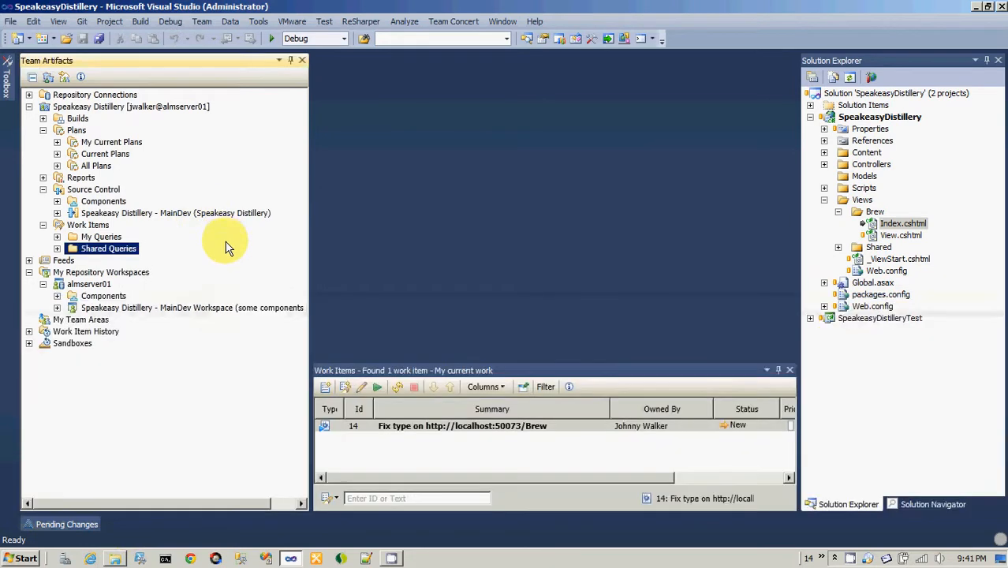
left_click(347, 430)
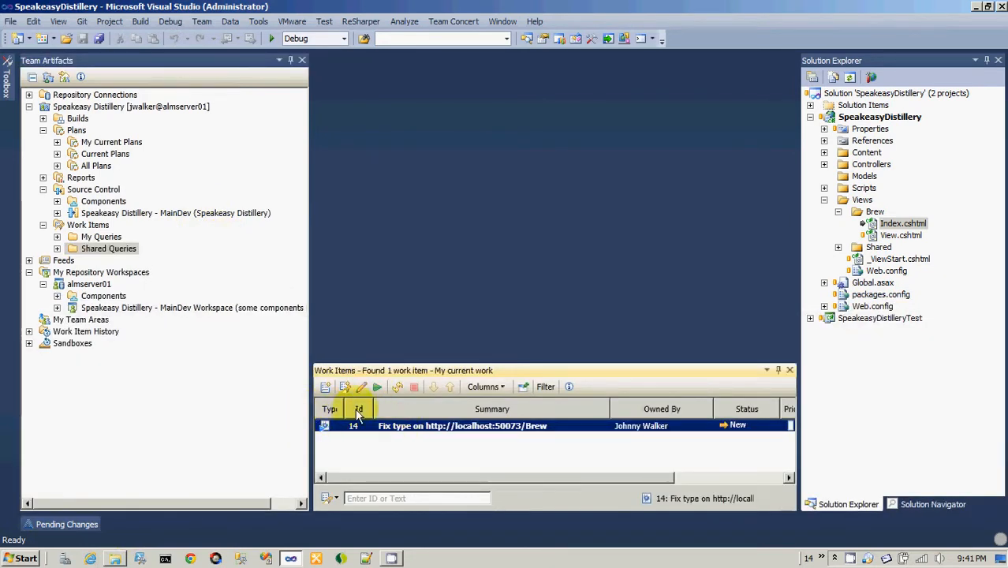
right_click(394, 426)
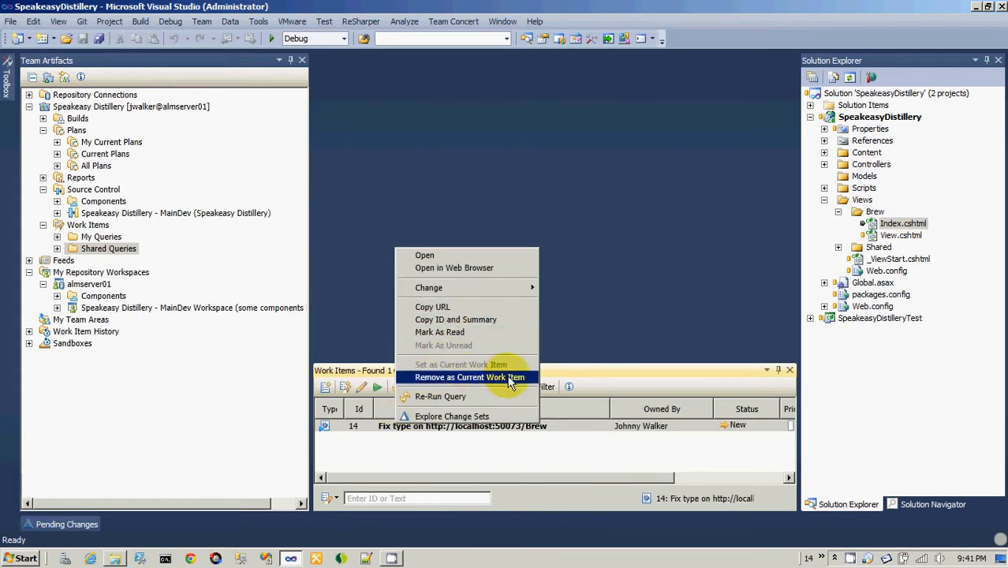
left_click(181, 454)
Set the comment of the outgoing change set for work item 14 to "Found typo and fixed it".
left_click(93, 517)
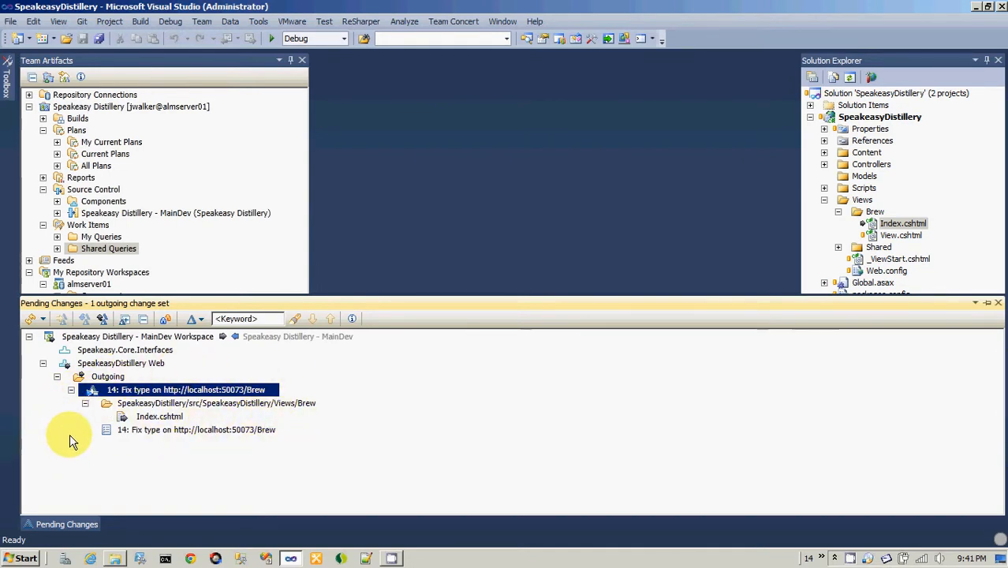
left_click(143, 392)
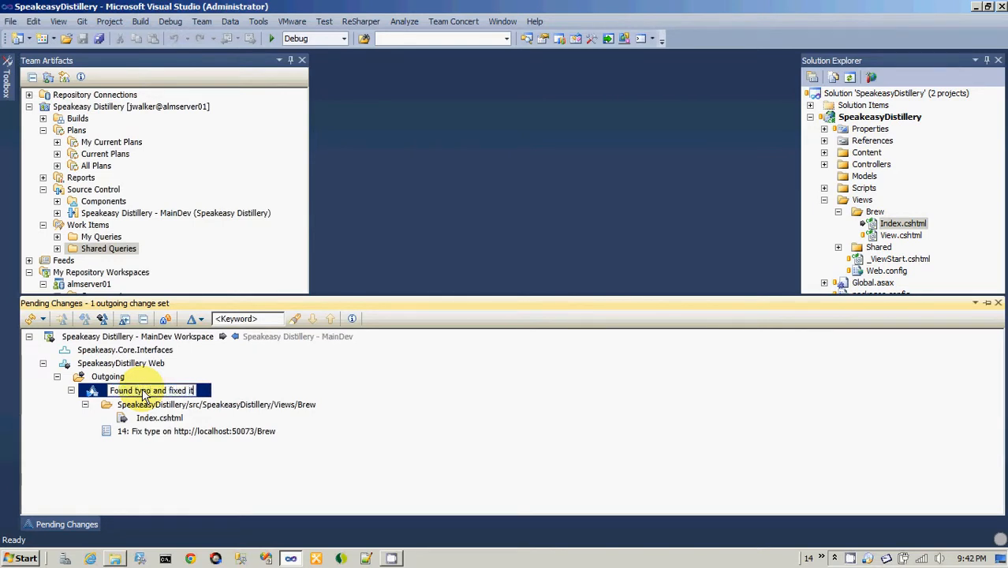
key("Return")
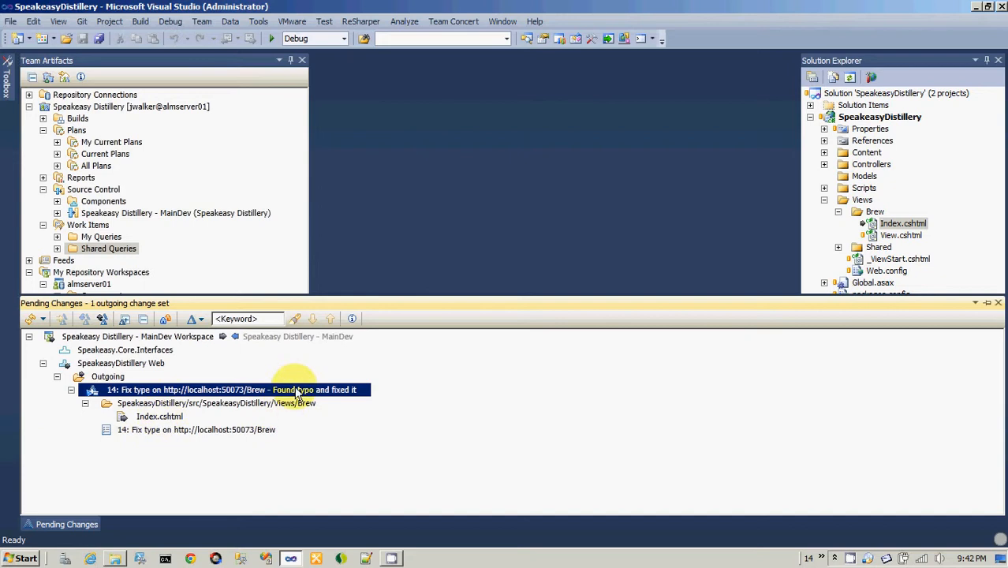
Deliver the outgoing change set and resolve work item 14, without adding a work item comment or approvers.
left_click(207, 431)
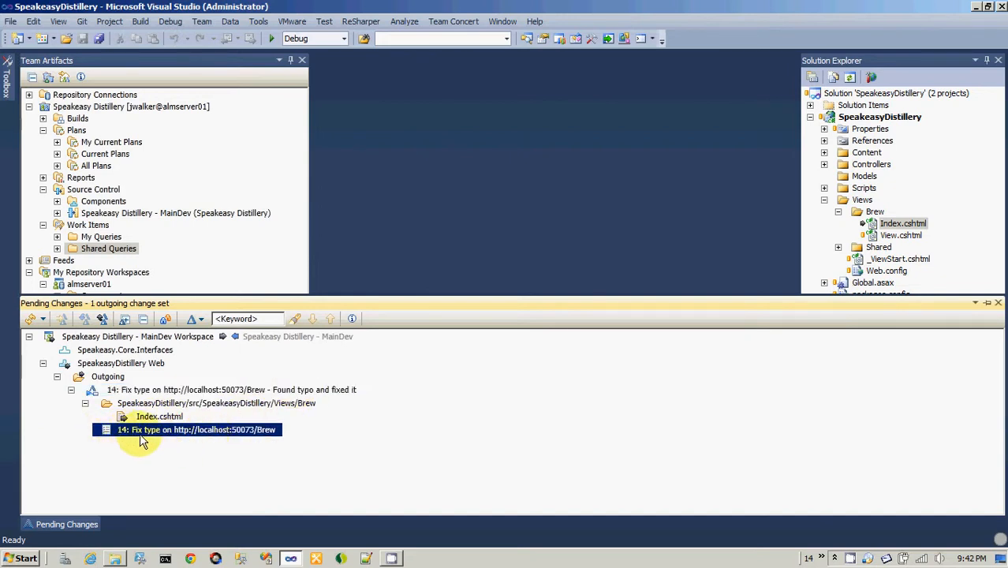
right_click(110, 391)
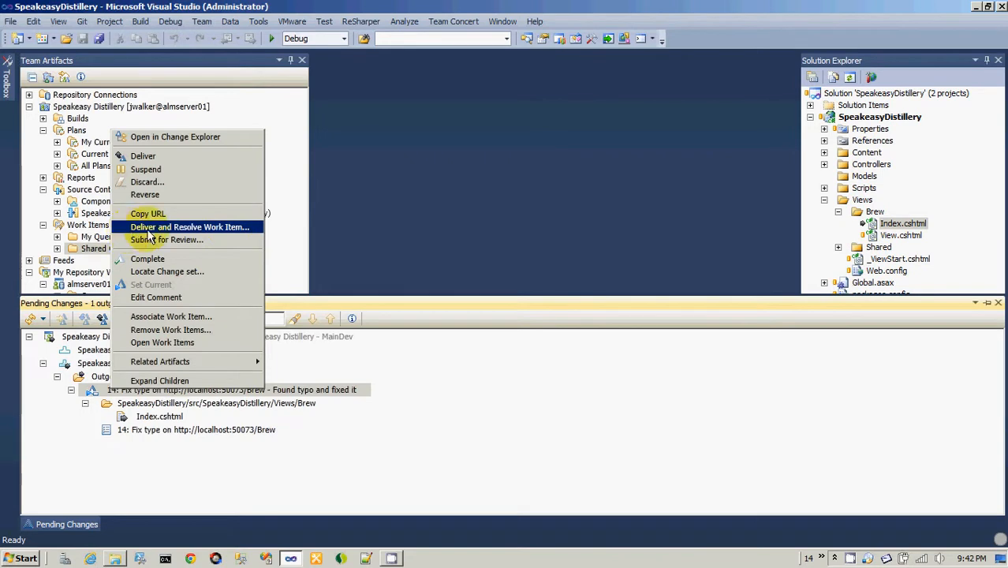
left_click(218, 231)
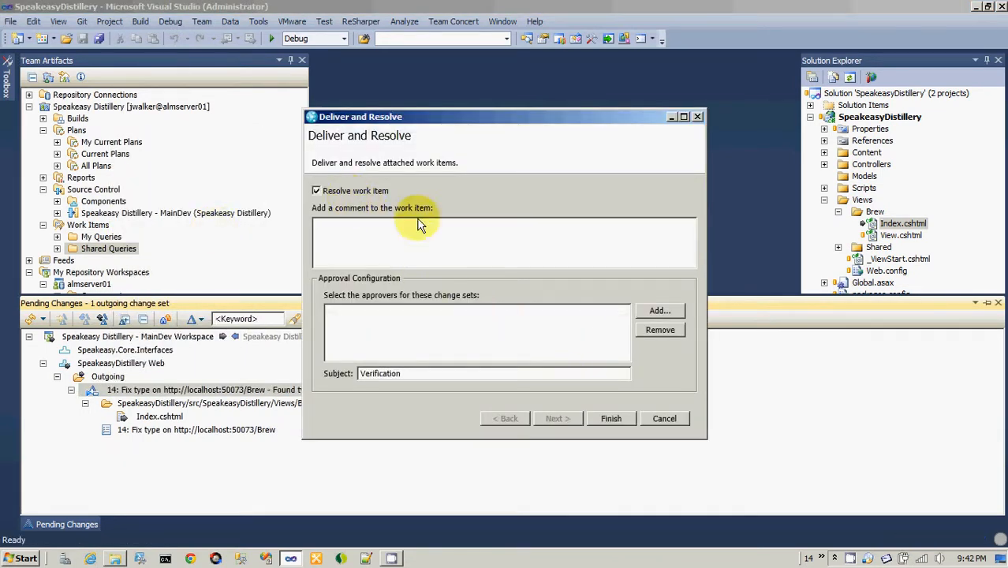
left_click(608, 423)
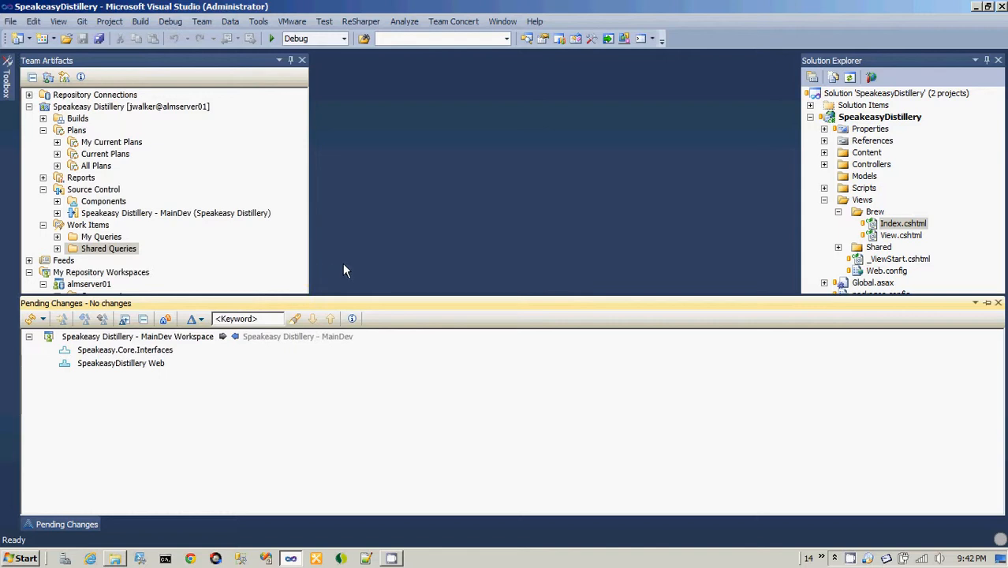
Refresh the My current work query results and expand the Shared Queries folder in the team artifacts tree.
left_click(300, 280)
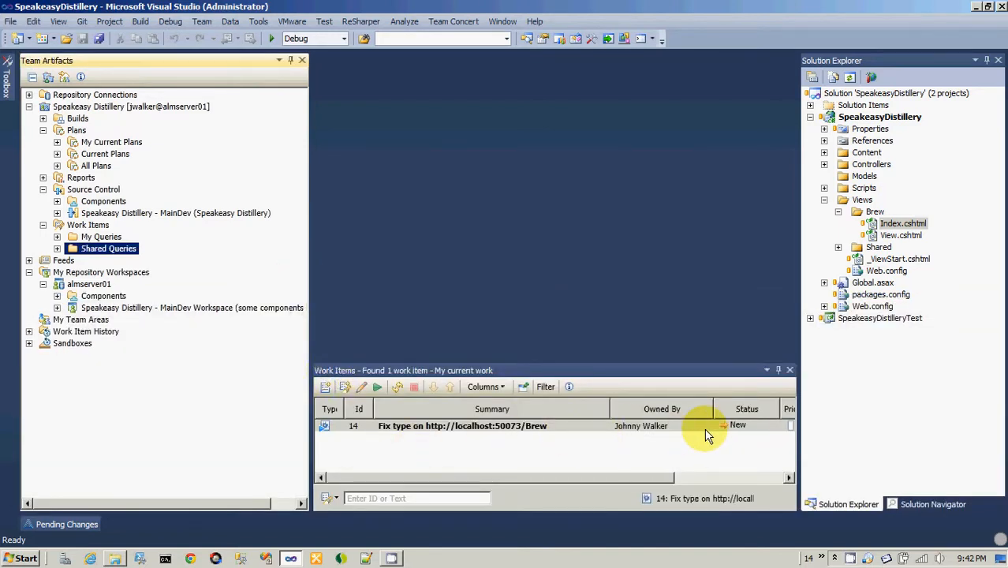
left_click(397, 387)
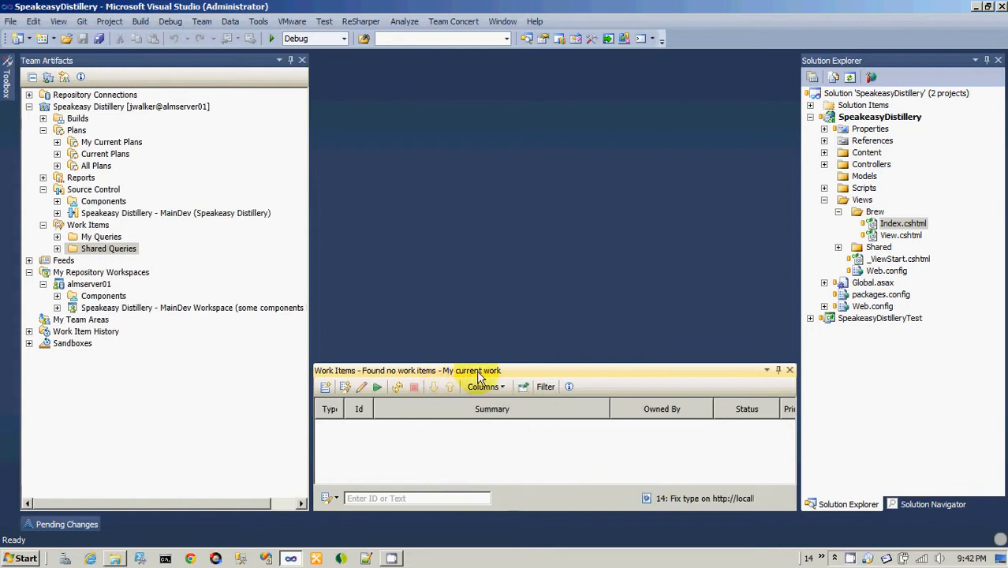
left_click(57, 248)
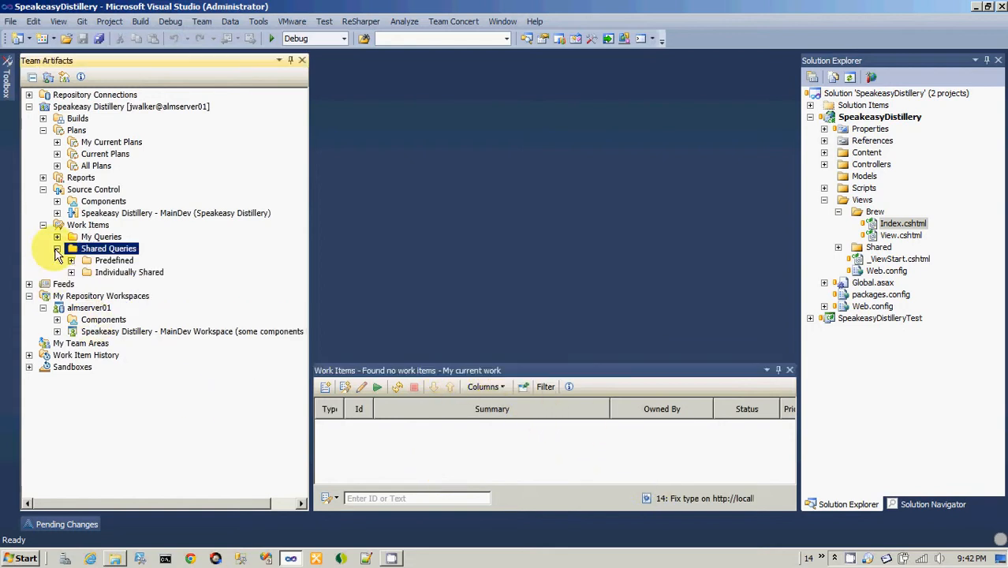
left_click(411, 467)
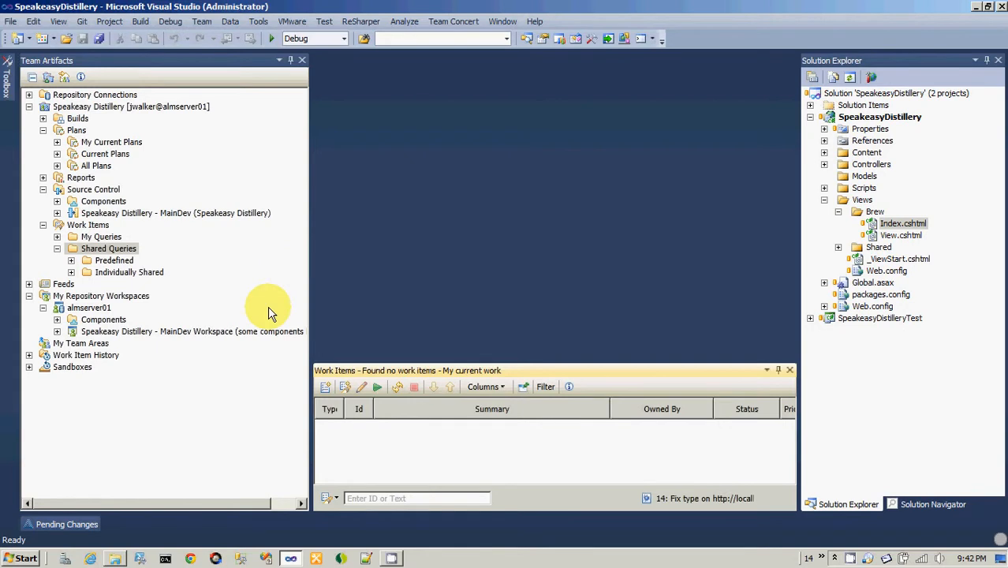